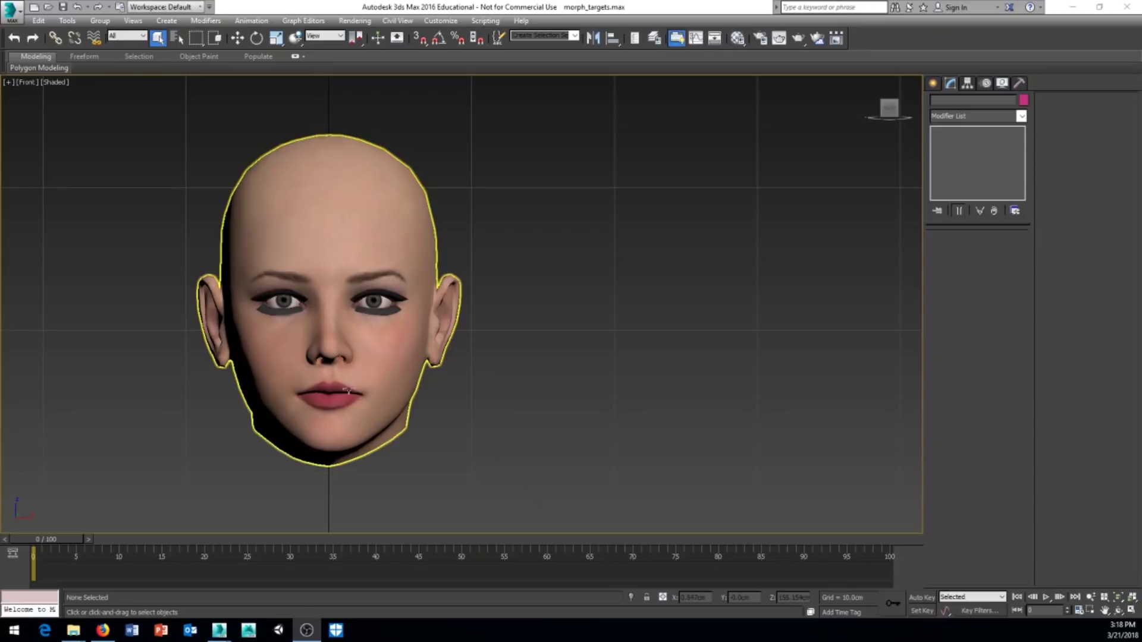
Step: Select the textured base head and show its mesh edges over the shading
middle_click_drag(525, 389, 477, 388)
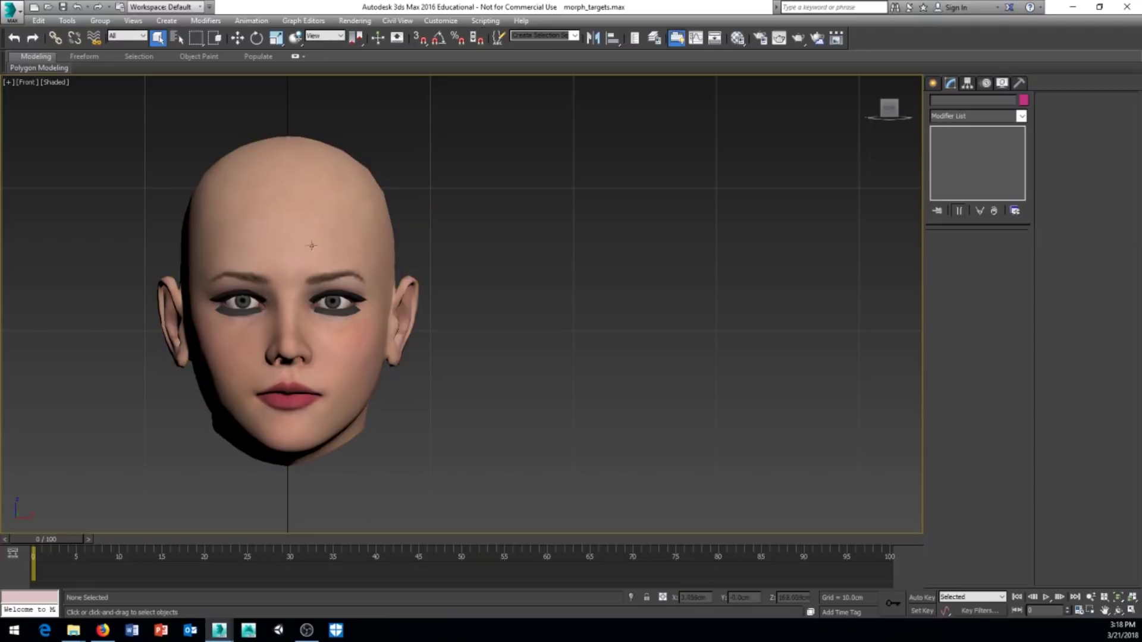
middle_click_drag(537, 276, 437, 311)
scroll(505, 280, "down", 3)
scroll(411, 316, "down", 3)
middle_click_drag(364, 323, 397, 375)
left_click(217, 280)
scroll(375, 345, "up", 4)
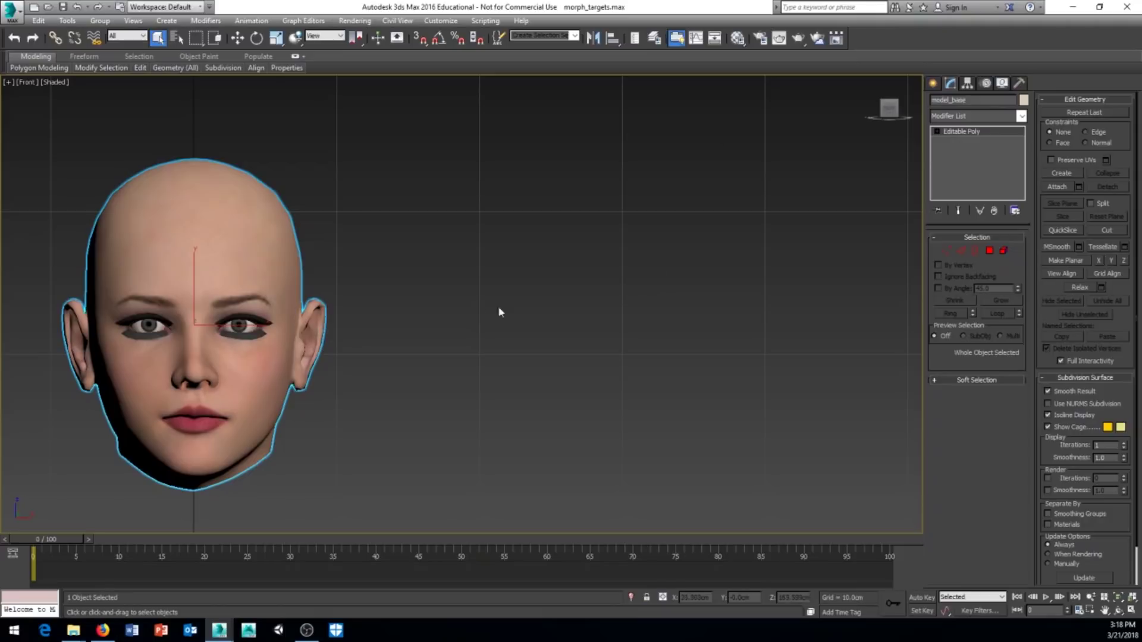
key("F4")
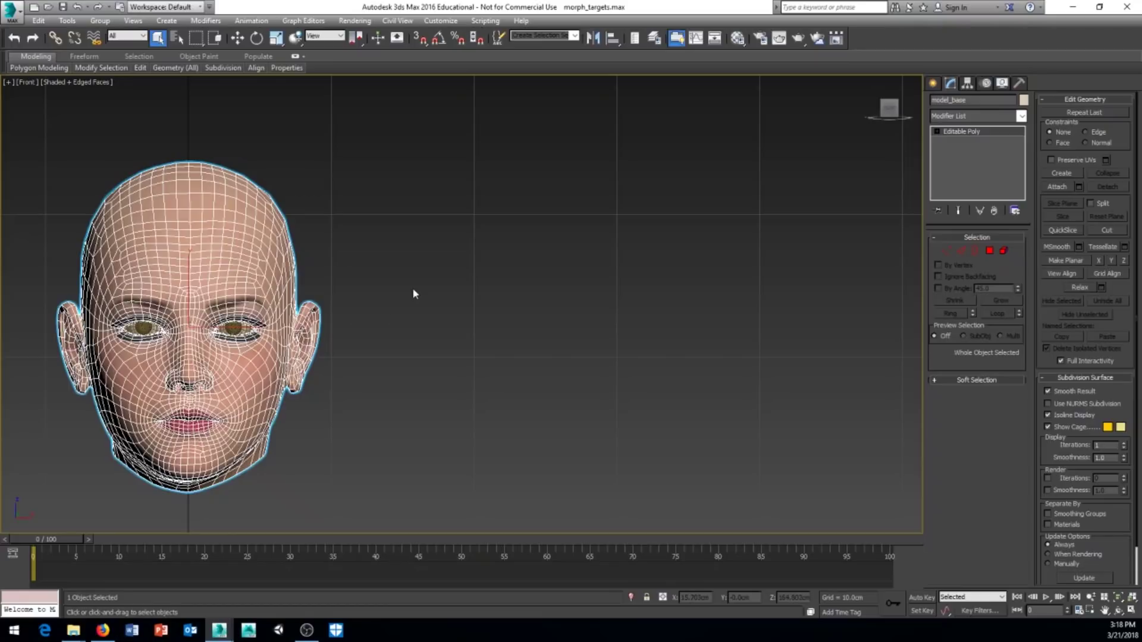
Step: Unhide all hidden objects in the scene and switch the viewport back to plain shading without edged faces
right_click(460, 279)
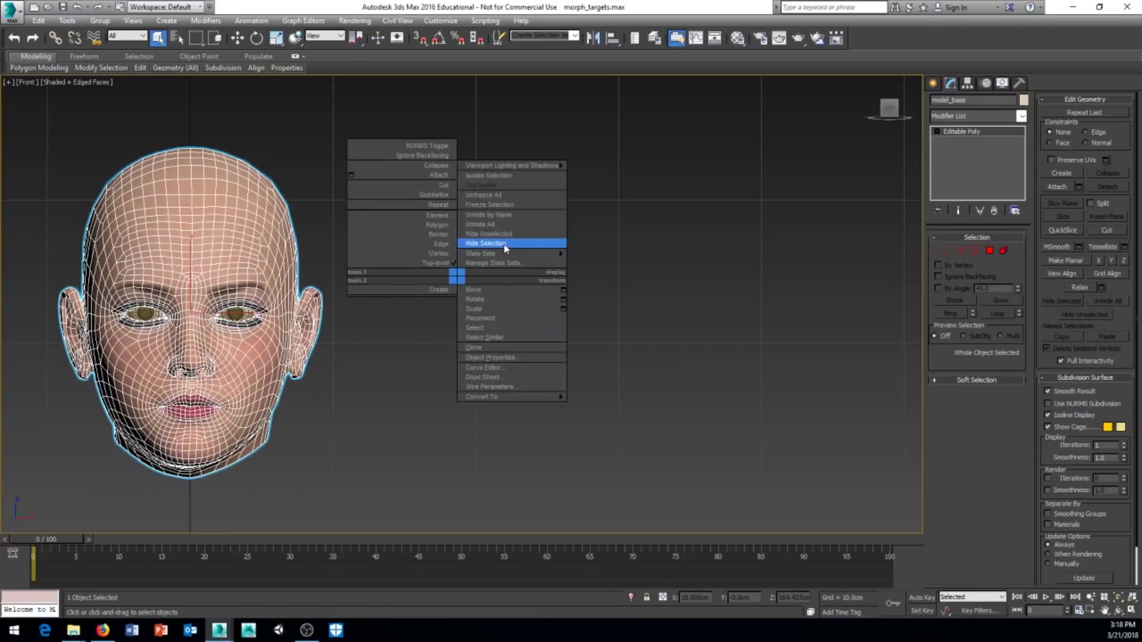
left_click(496, 225)
scroll(479, 329, "down", 6)
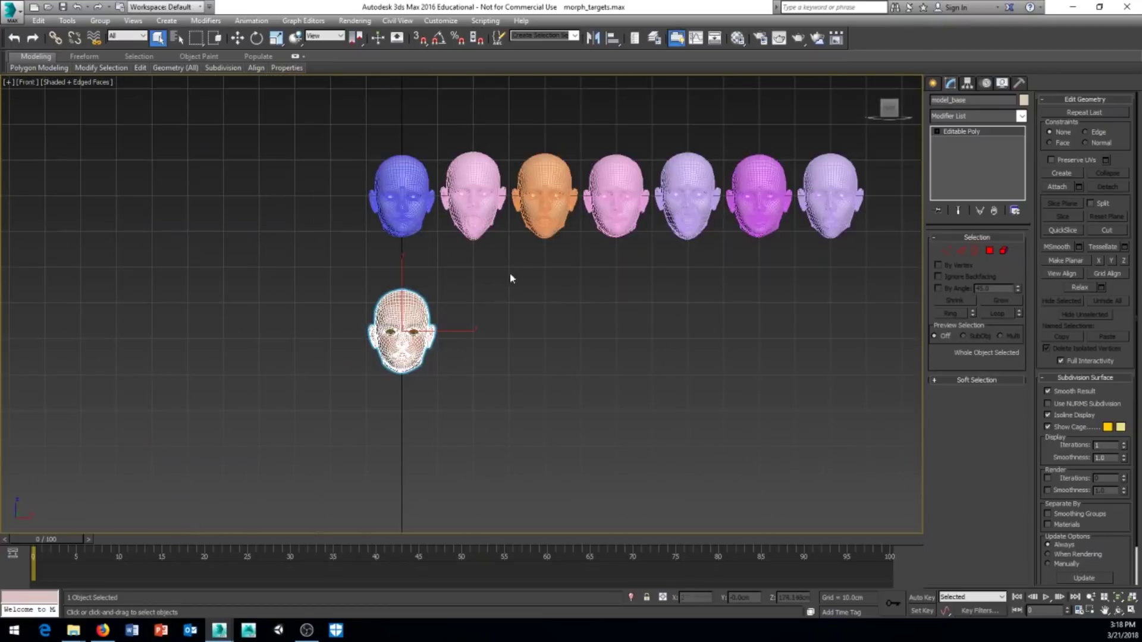
middle_click_drag(513, 276, 293, 366)
scroll(293, 367, "up", 2)
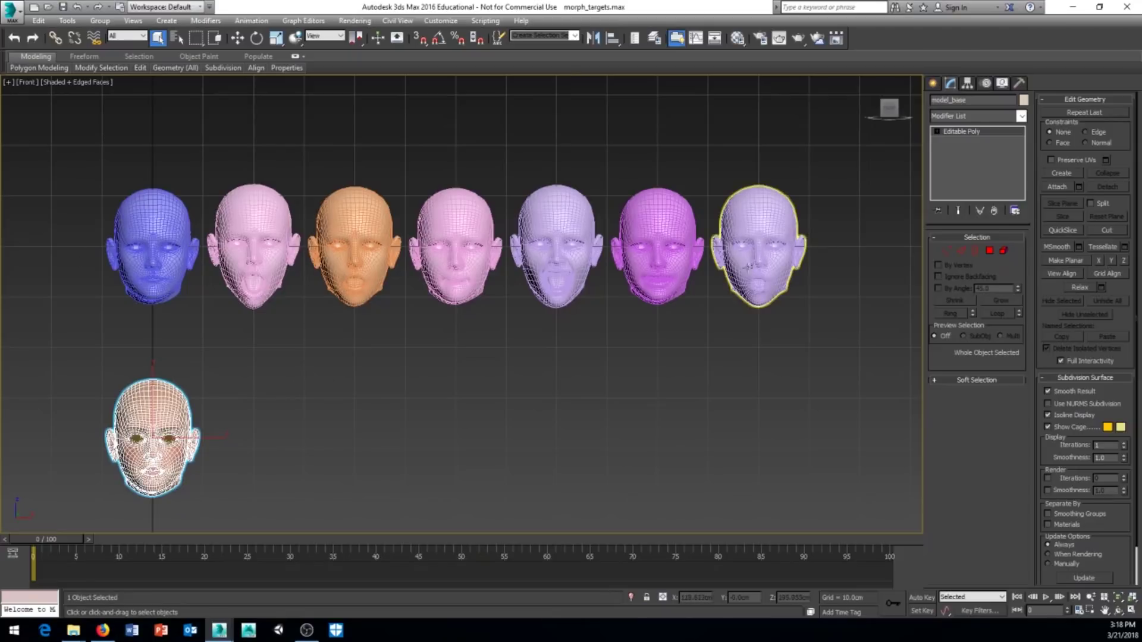
middle_click_drag(167, 356, 175, 350)
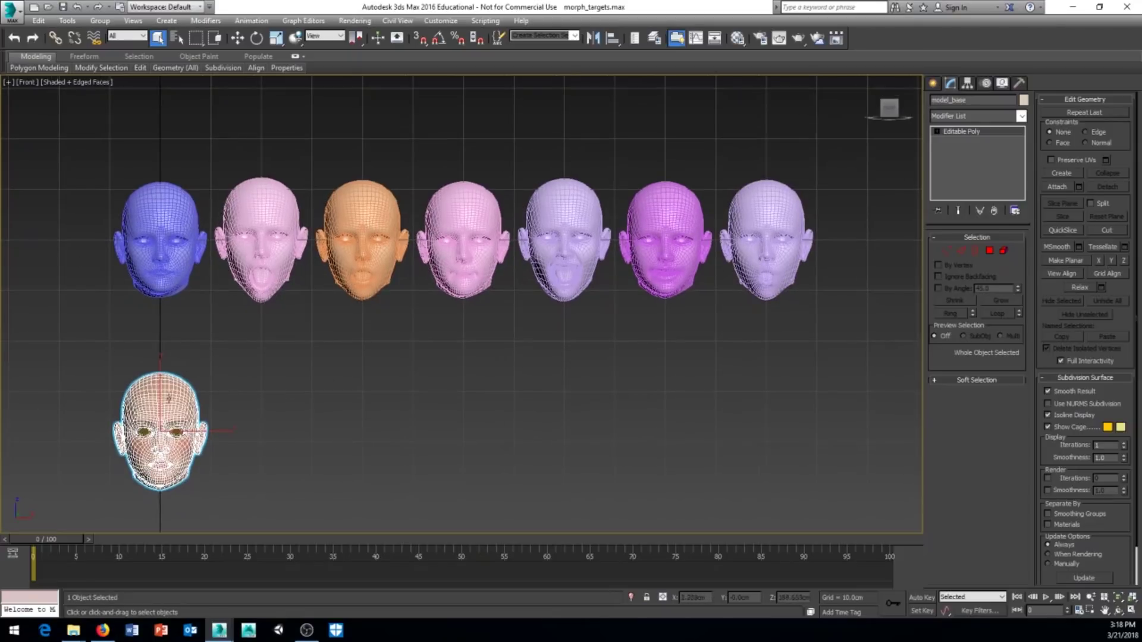
key("F4")
Step: Examine the mouth shapes of the coloured heads in the row above the textured base head
scroll(158, 366, "up", 3)
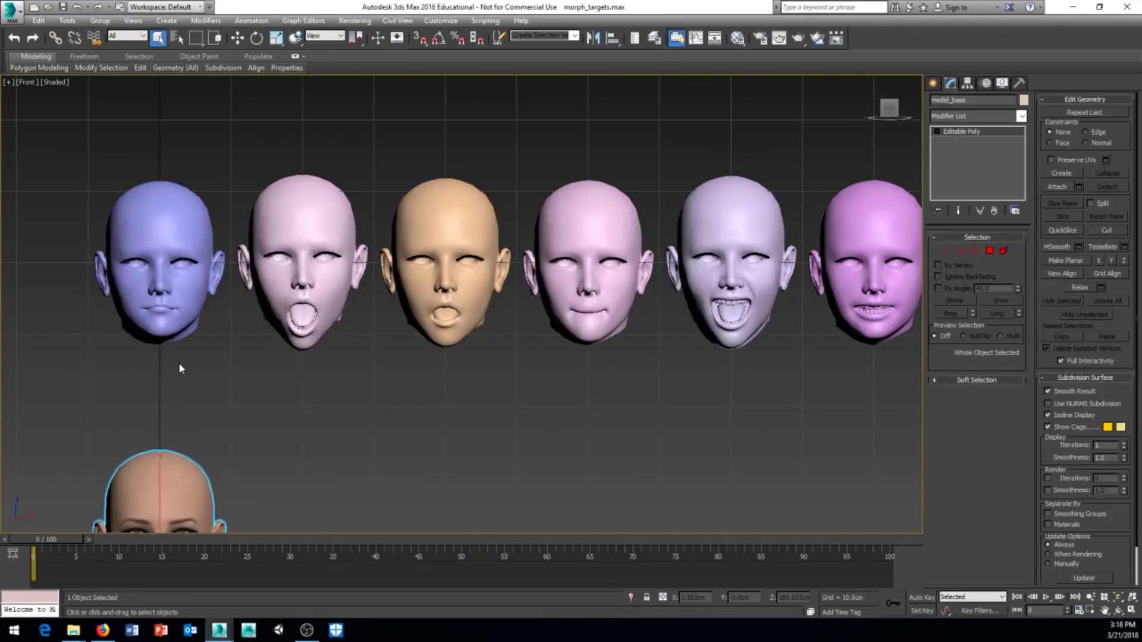
middle_click_drag(179, 367, 158, 319)
scroll(158, 319, "down", 3)
middle_click_drag(252, 334, 265, 339)
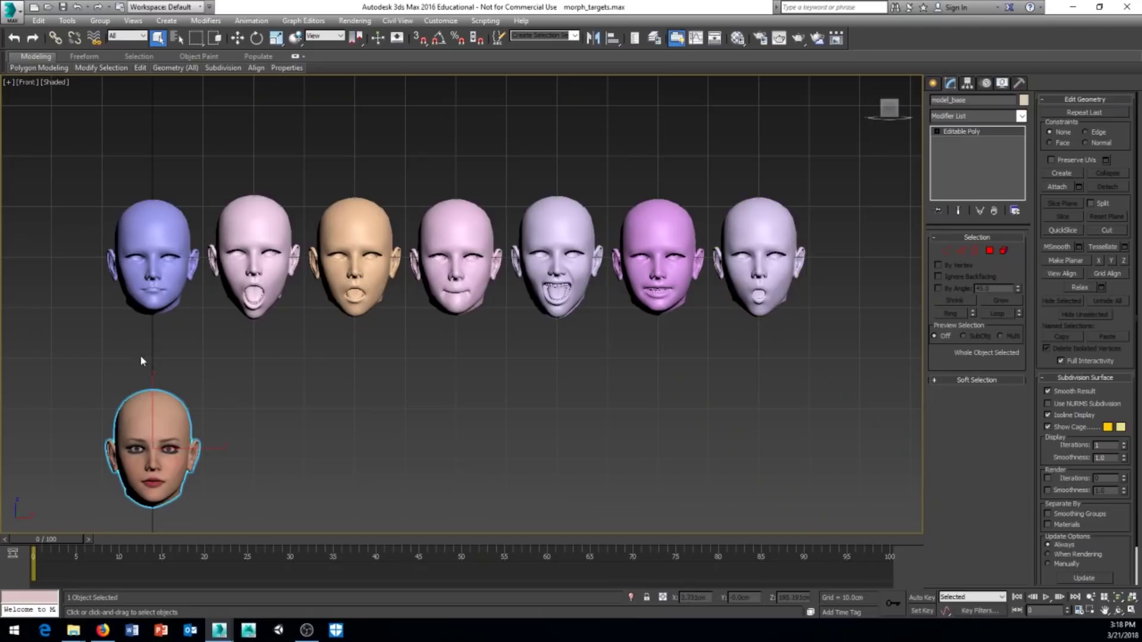
scroll(141, 360, "up", 5)
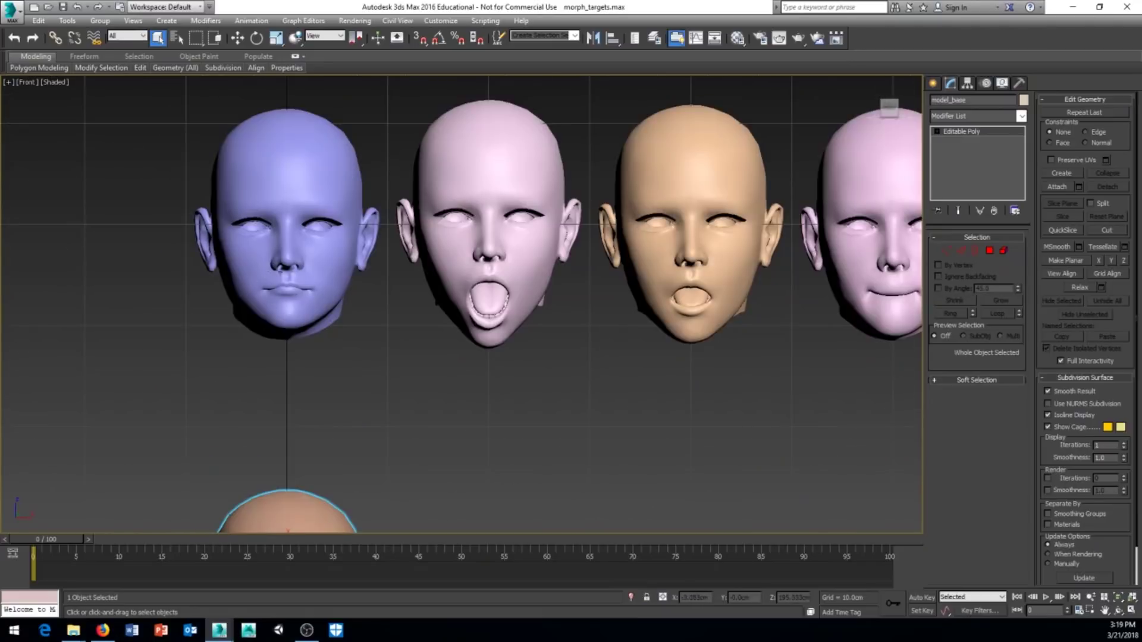
scroll(315, 321, "down", 3)
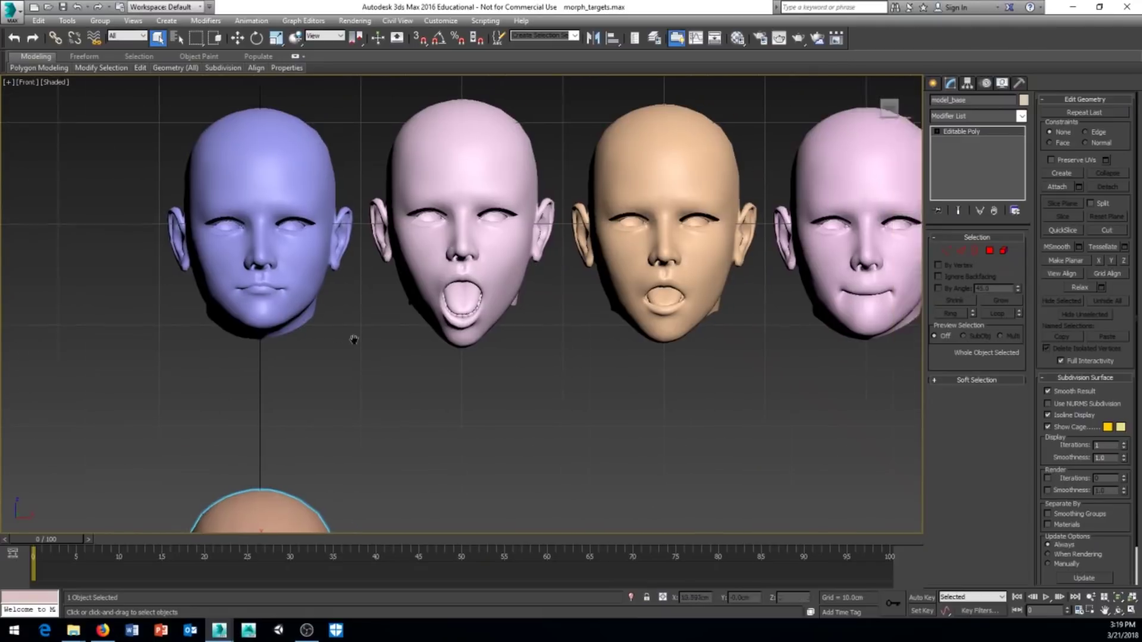
middle_click_drag(300, 337, 234, 345)
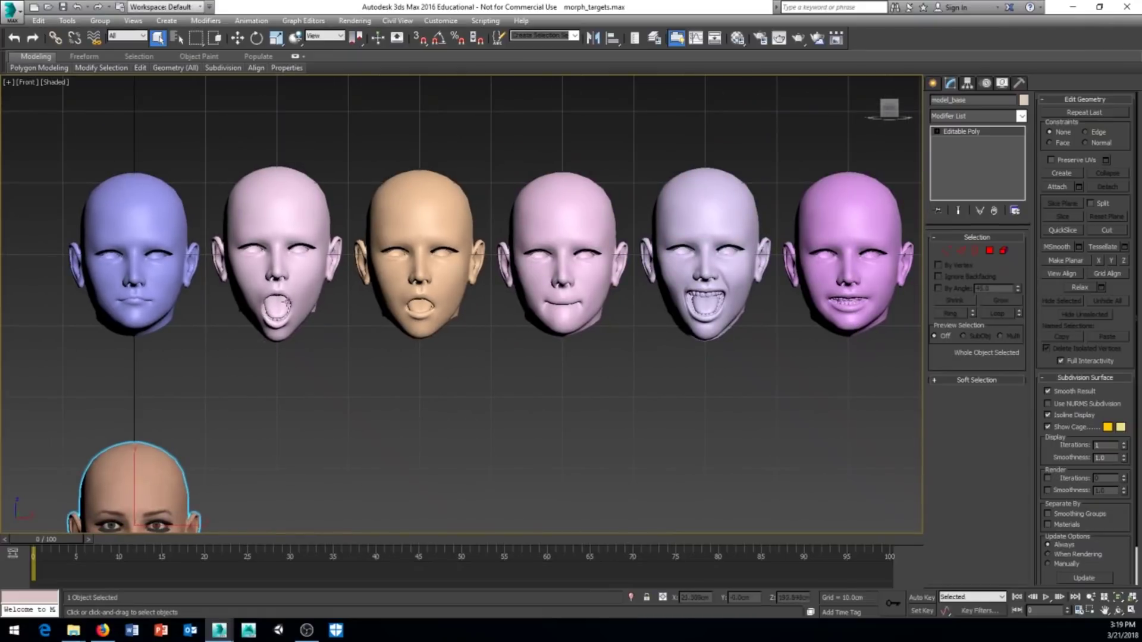
middle_click_drag(343, 353, 262, 359)
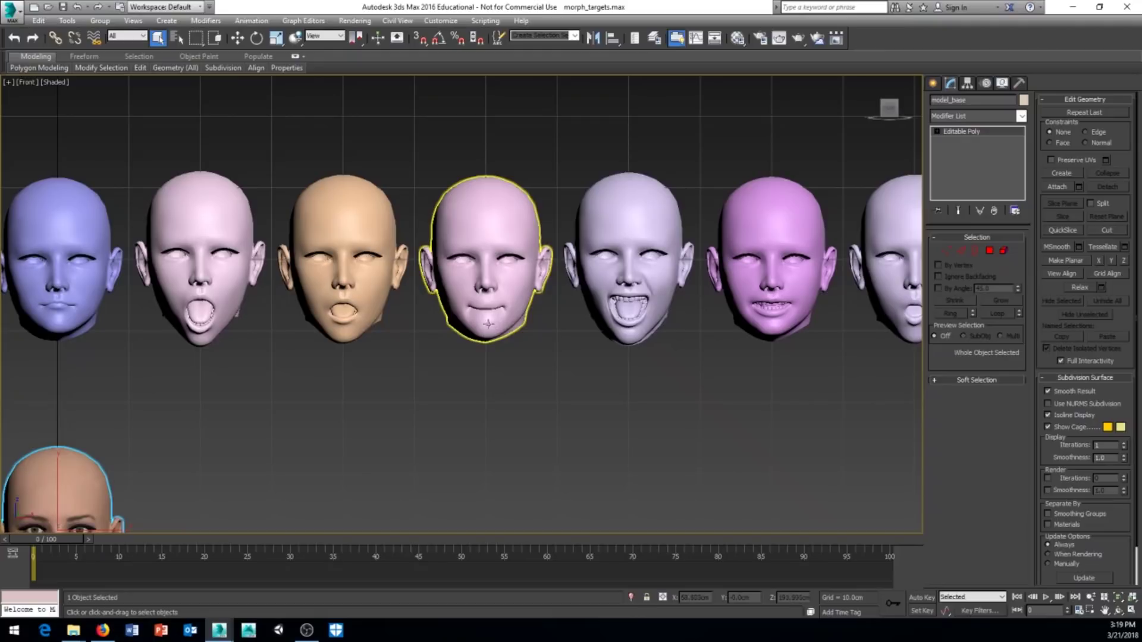
middle_click_drag(494, 313, 310, 308)
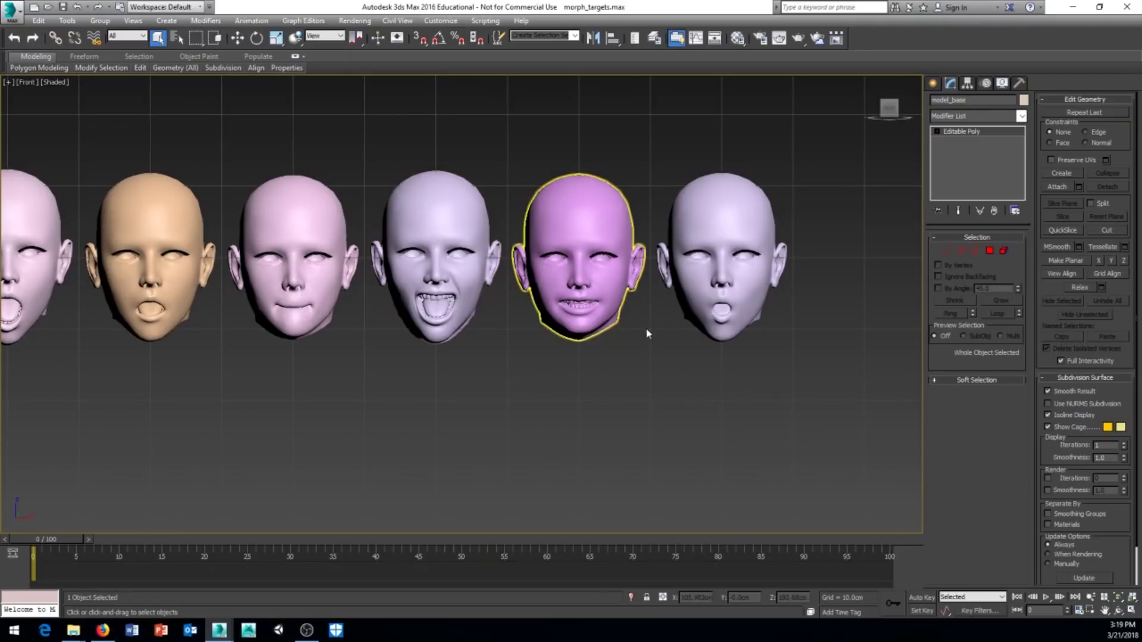
middle_click_drag(572, 391, 628, 361)
scroll(631, 364, "down", 2)
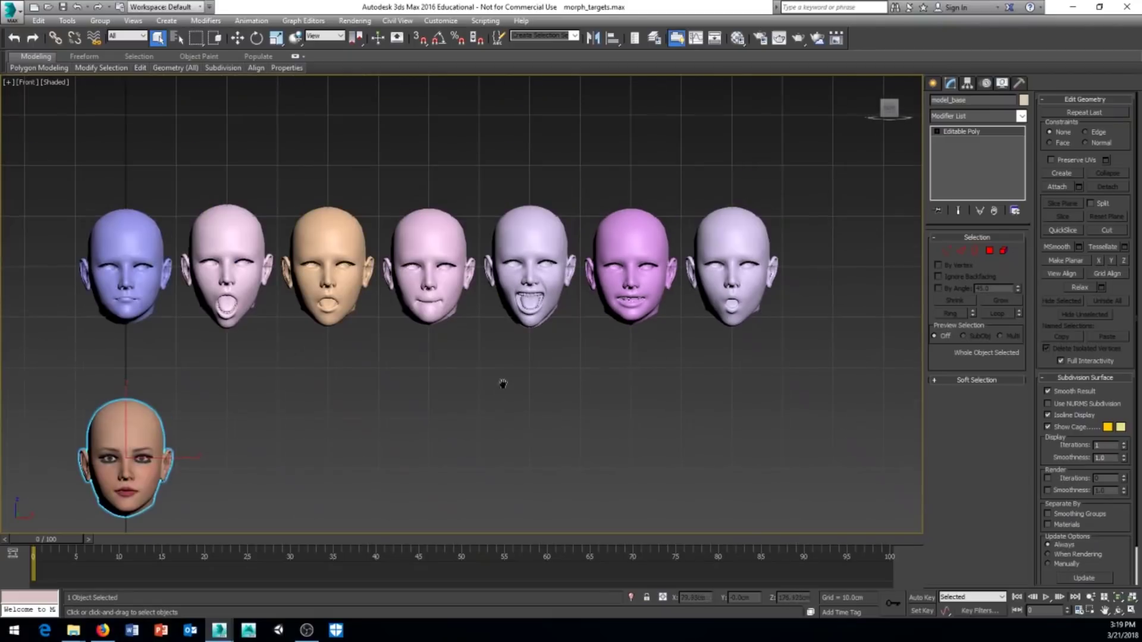
middle_click_drag(503, 384, 516, 373)
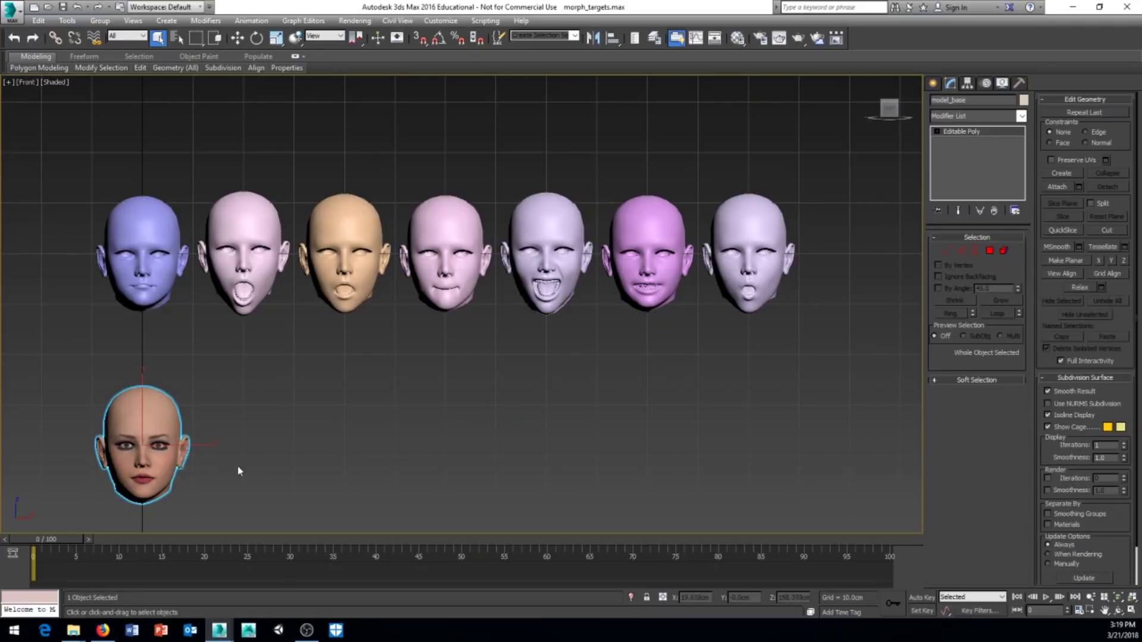
middle_click_drag(238, 469, 470, 375)
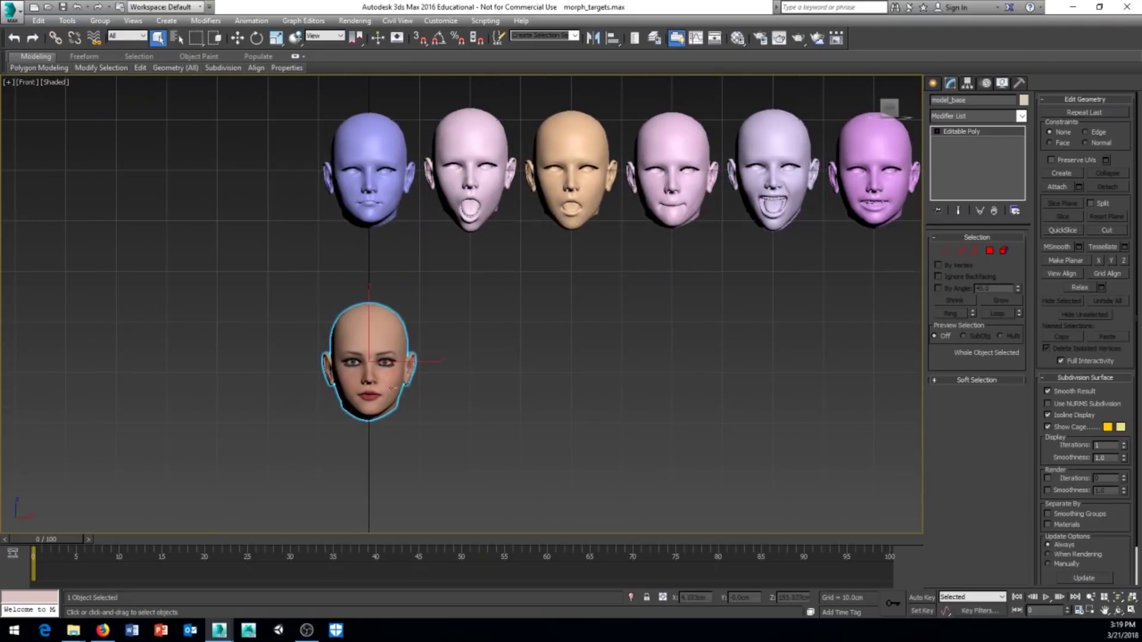
middle_click_drag(383, 447, 416, 426)
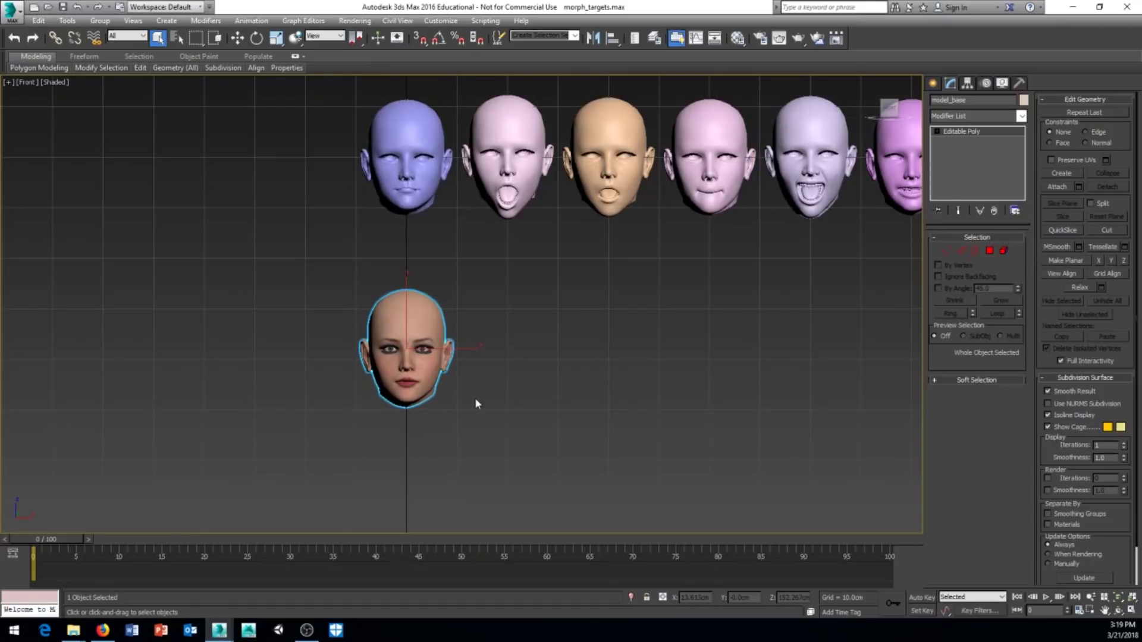
Step: Apply a Morpher modifier to the textured base head
left_click(528, 394)
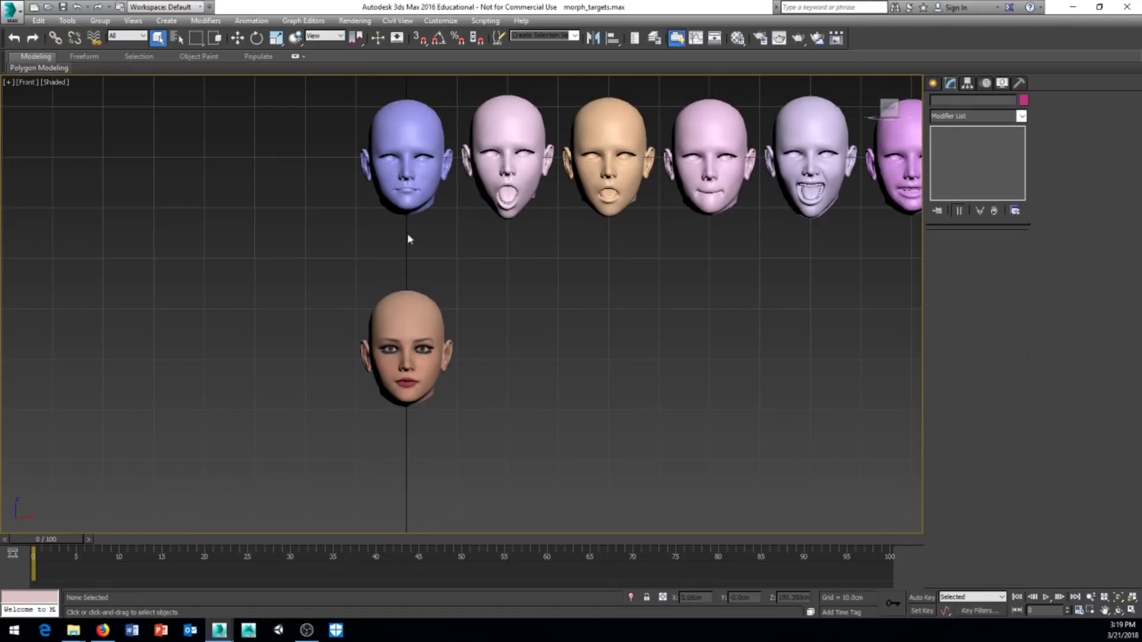
left_click(434, 314)
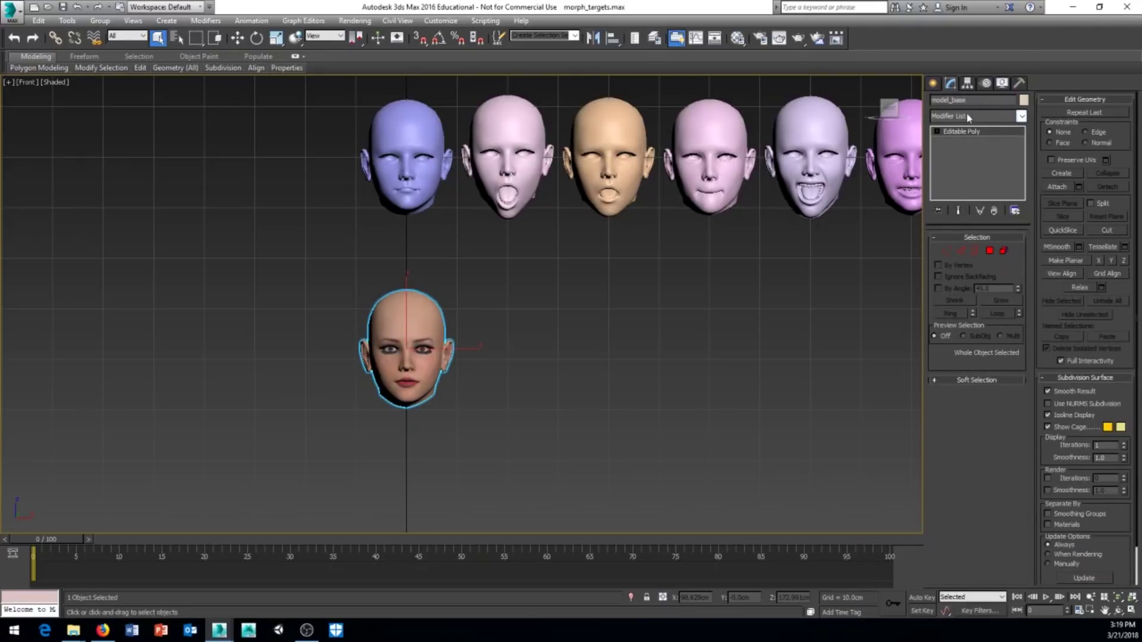
left_click(1021, 117)
scroll(999, 456, "down", 5)
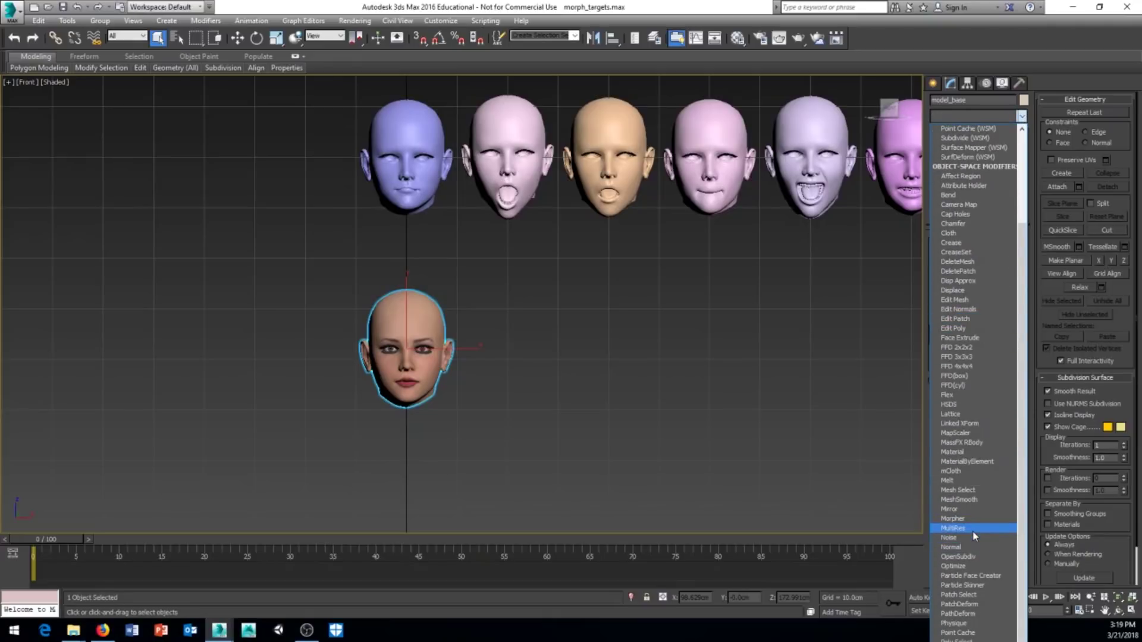
left_click(953, 518)
middle_click_drag(729, 321, 500, 319)
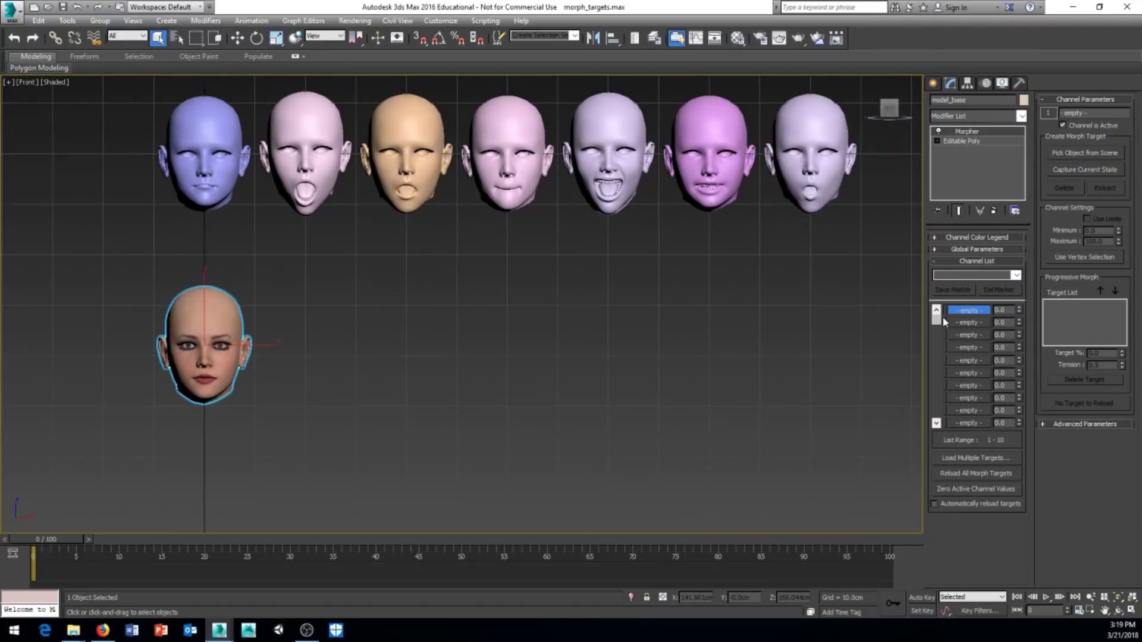
left_click_drag(936, 320, 937, 426)
left_click_drag(936, 418, 935, 314)
middle_click_drag(364, 270, 252, 377)
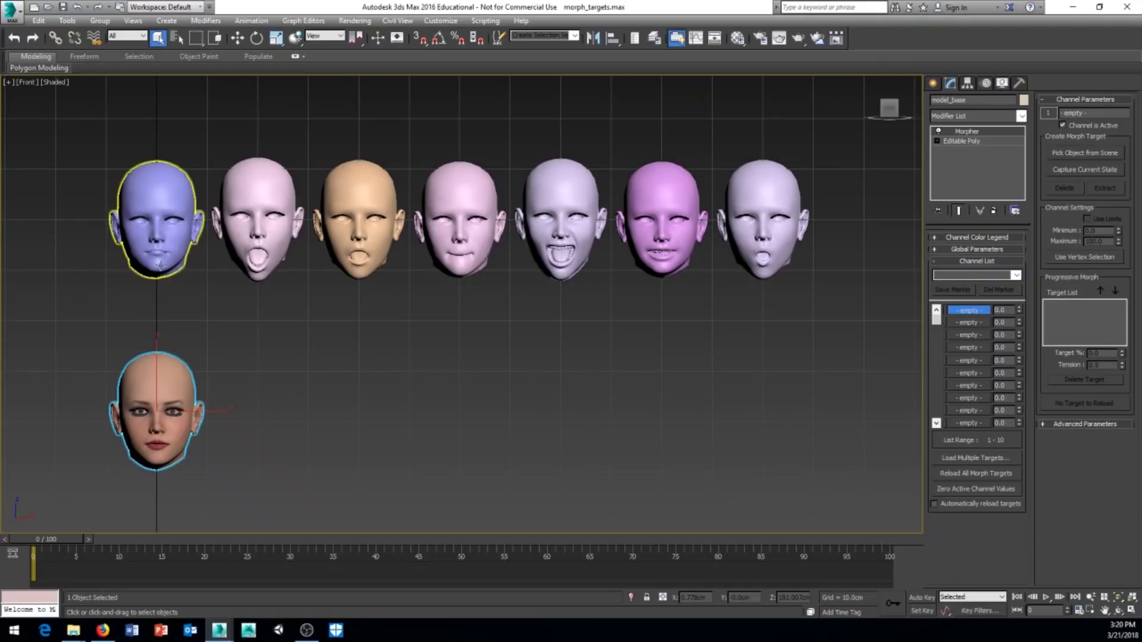
middle_click_drag(175, 421, 245, 387)
scroll(245, 387, "up", 3)
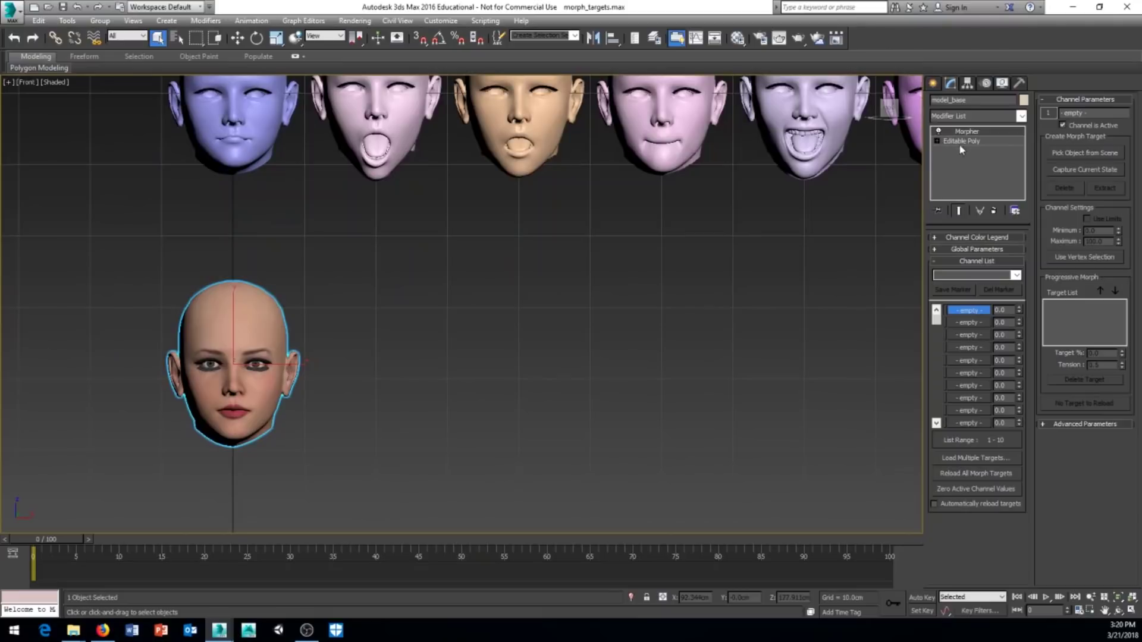
middle_click_drag(311, 352, 305, 363)
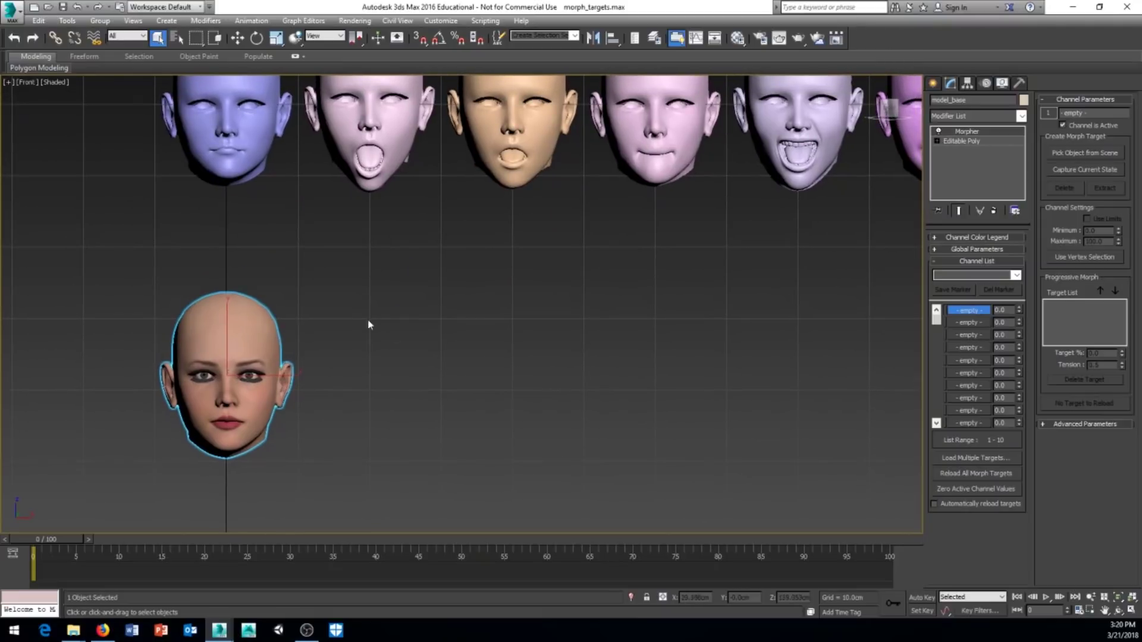
middle_click_drag(369, 324, 288, 360)
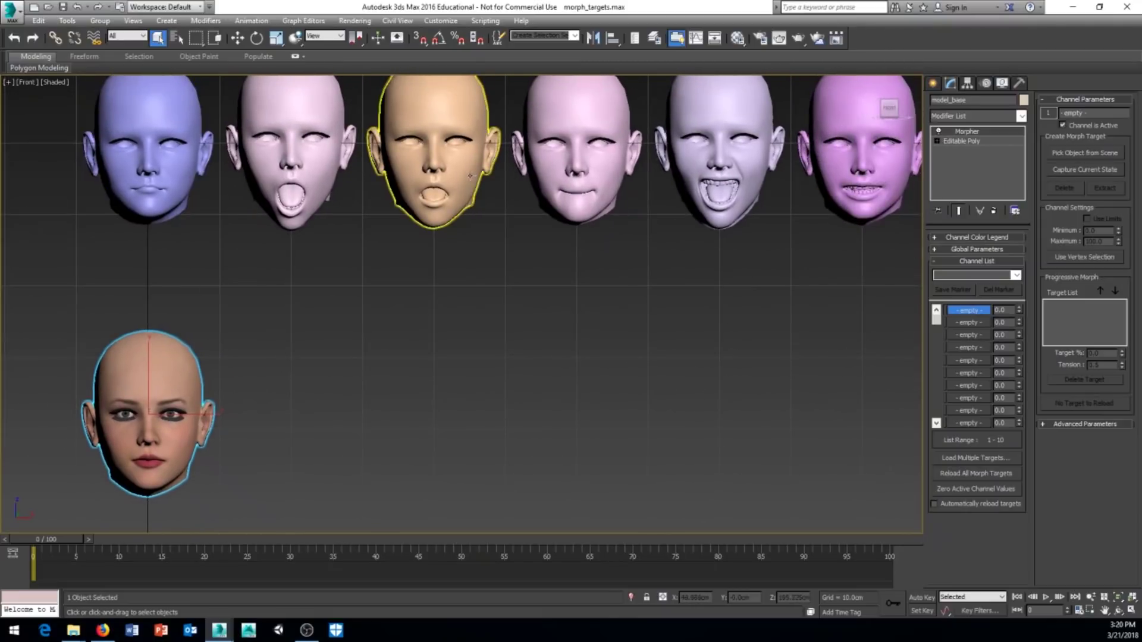
scroll(420, 261, "down", 3)
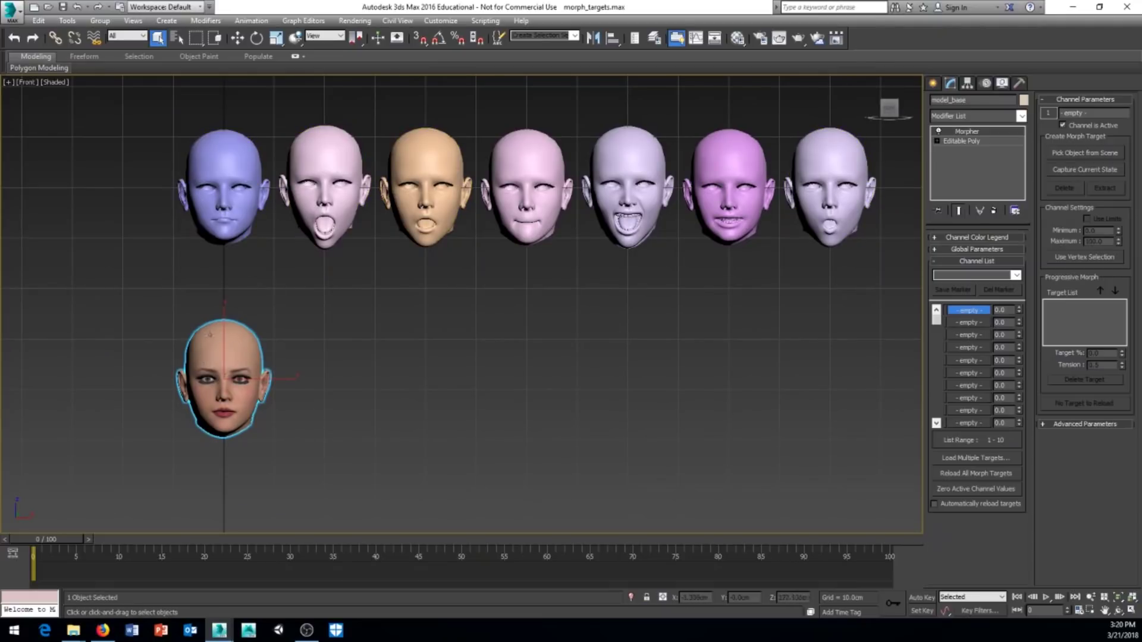
middle_click_drag(398, 405, 346, 400)
scroll(294, 357, "down", 1)
scroll(232, 369, "up", 4)
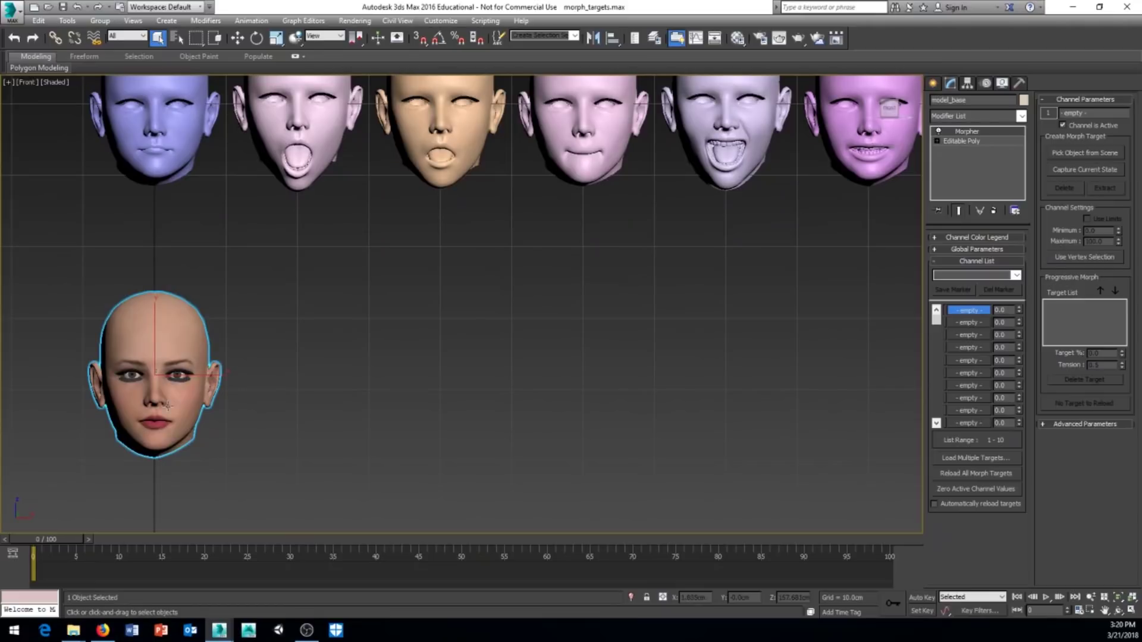
middle_click_drag(269, 376, 251, 383)
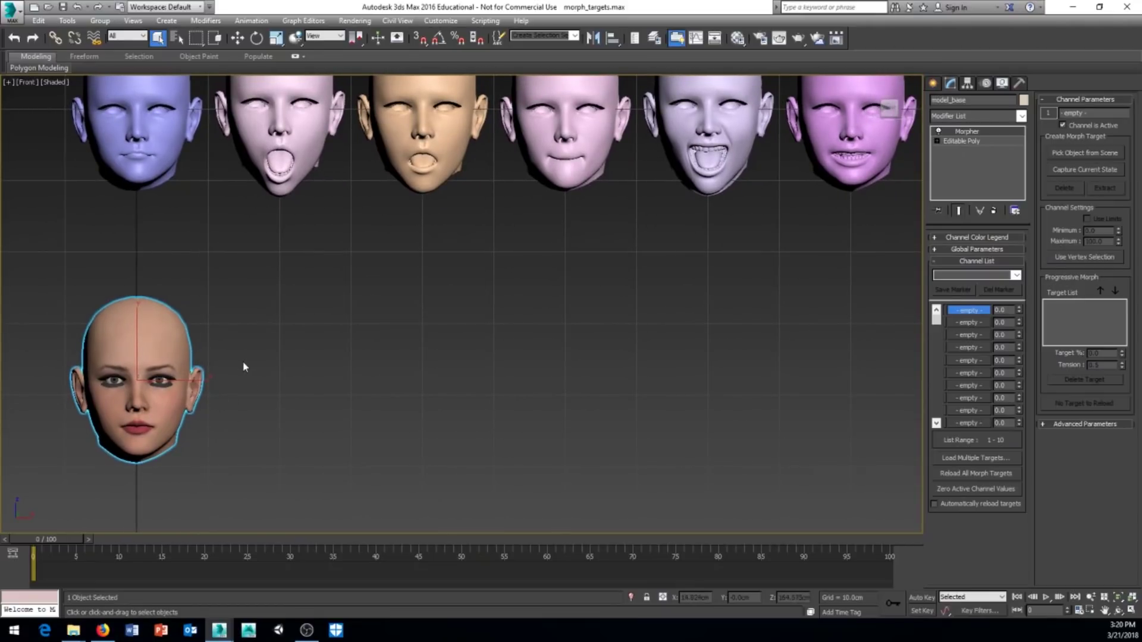
mouse_move(244, 365)
middle_mouse_down()
mouse_move(242, 386)
mouse_move(262, 381)
mouse_move(245, 374)
middle_mouse_up()
scroll(206, 409, "down", 3)
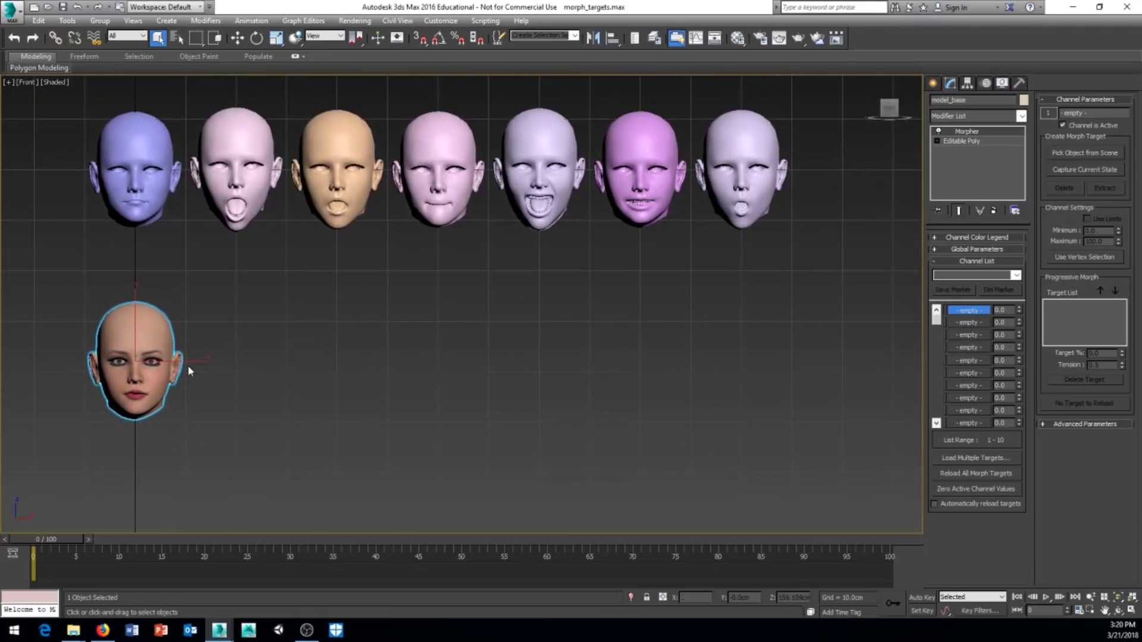
Step: Show edged faces on all the heads to compare their mesh topology, and return to plain shading
mouse_move(186, 252)
middle_mouse_down()
mouse_move(199, 321)
mouse_move(213, 320)
middle_mouse_up()
scroll(205, 331, "up", 2)
key("F3")
key("F3")
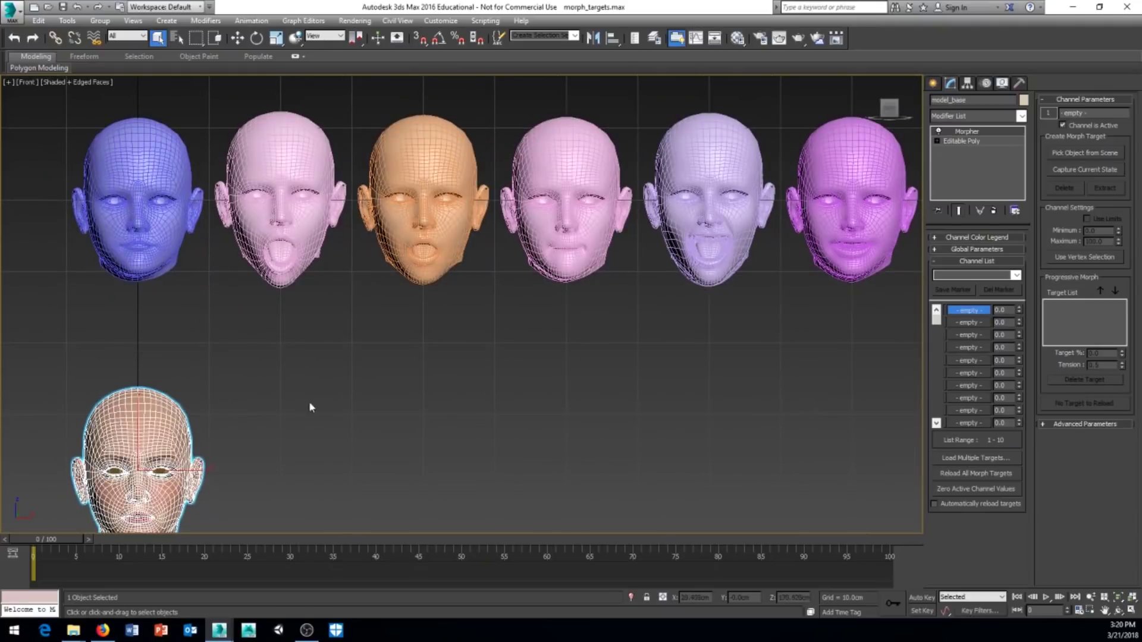
scroll(311, 393, "down", 2)
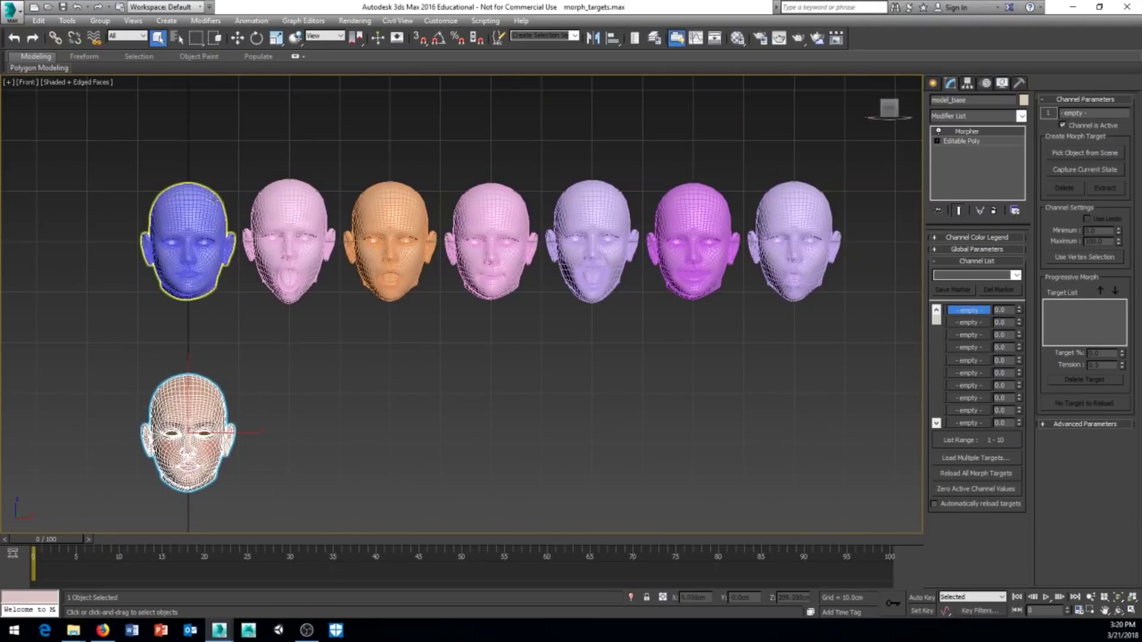
key("F4")
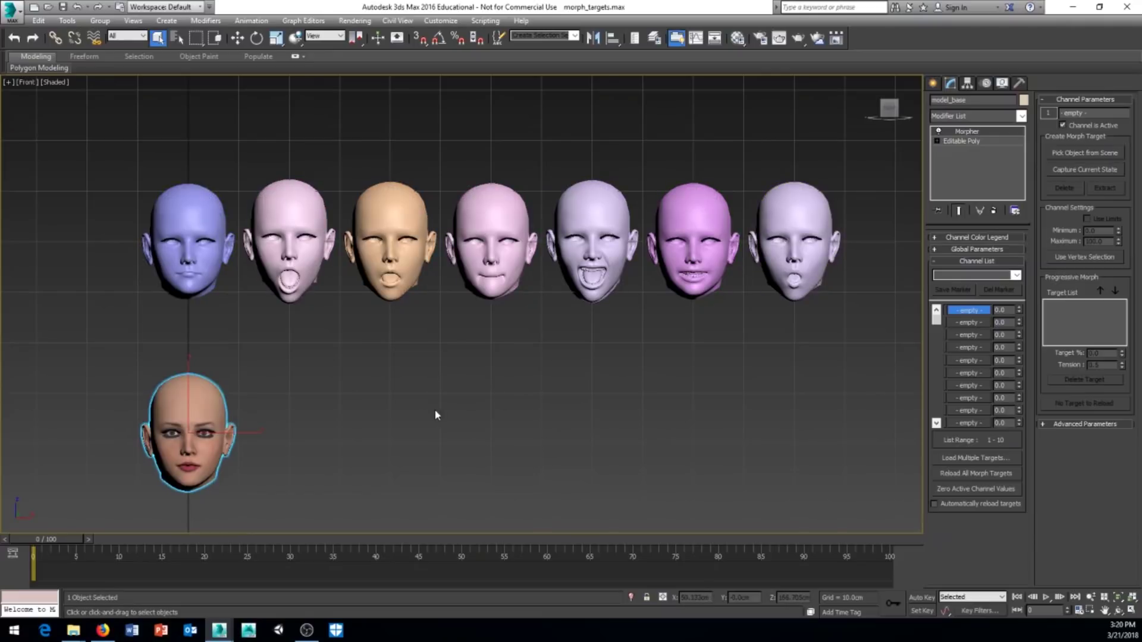
middle_click_drag(436, 415, 408, 363)
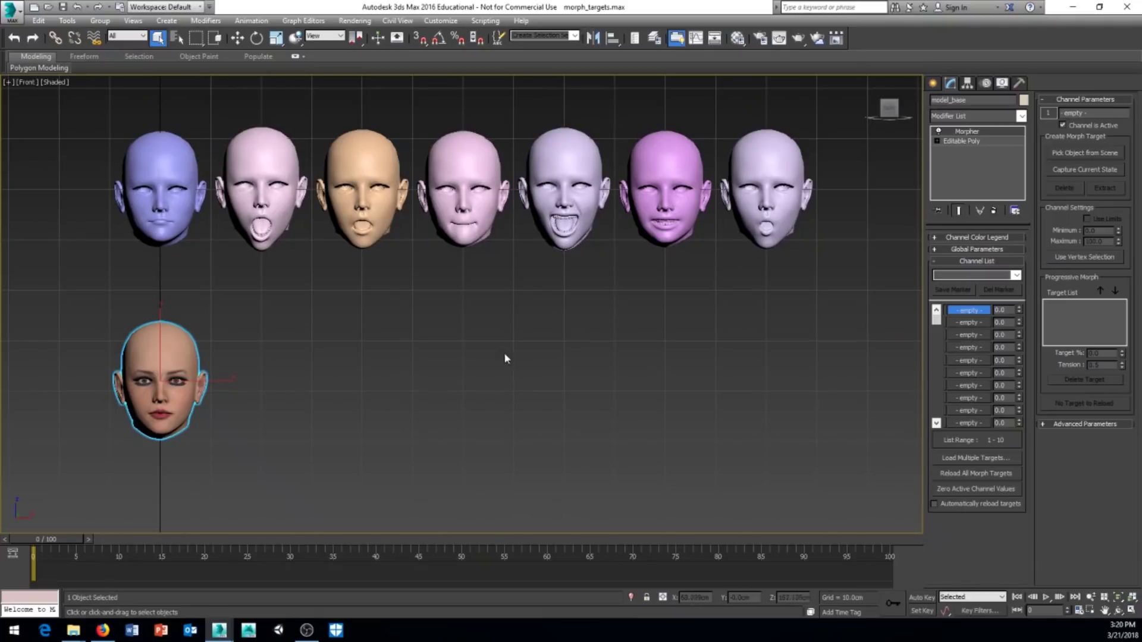
middle_click_drag(504, 357, 489, 352)
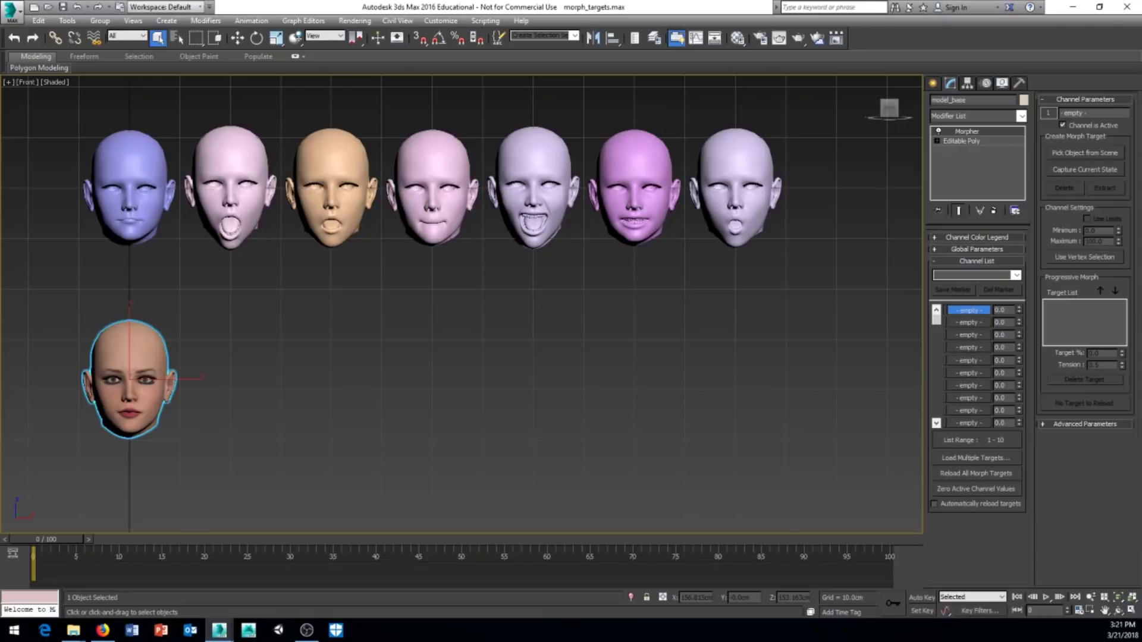
Step: Load all seven mouth targets, Mouth_A through MthOpenWide, into the Morpher channels of the base head
left_click(976, 458)
left_click_drag(145, 265, 595, 152)
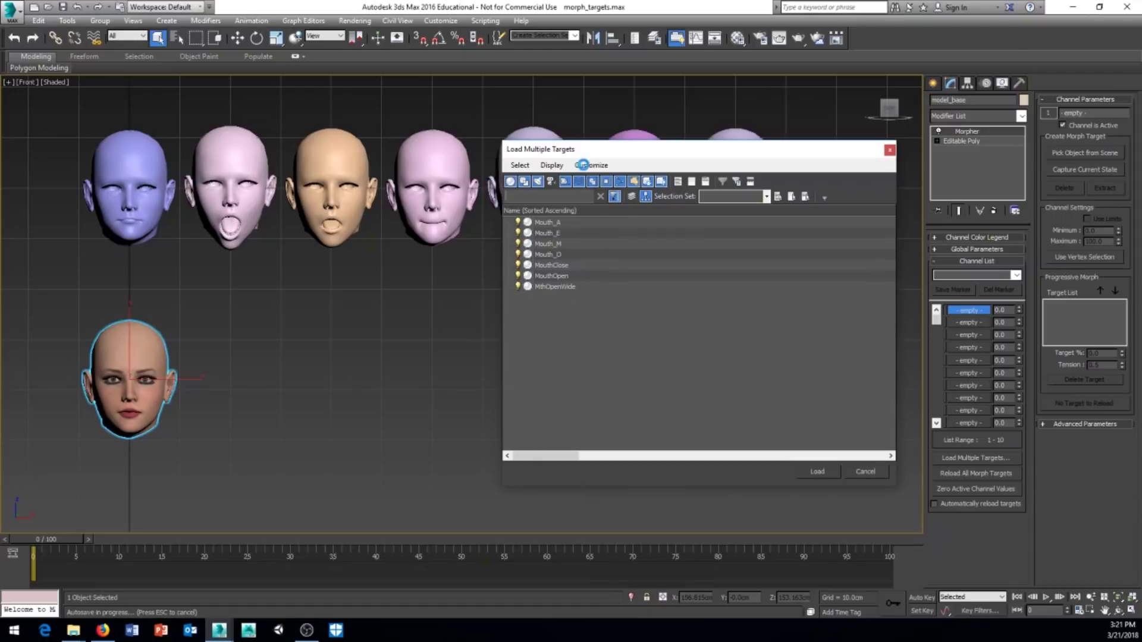
left_click_drag(604, 153, 563, 157)
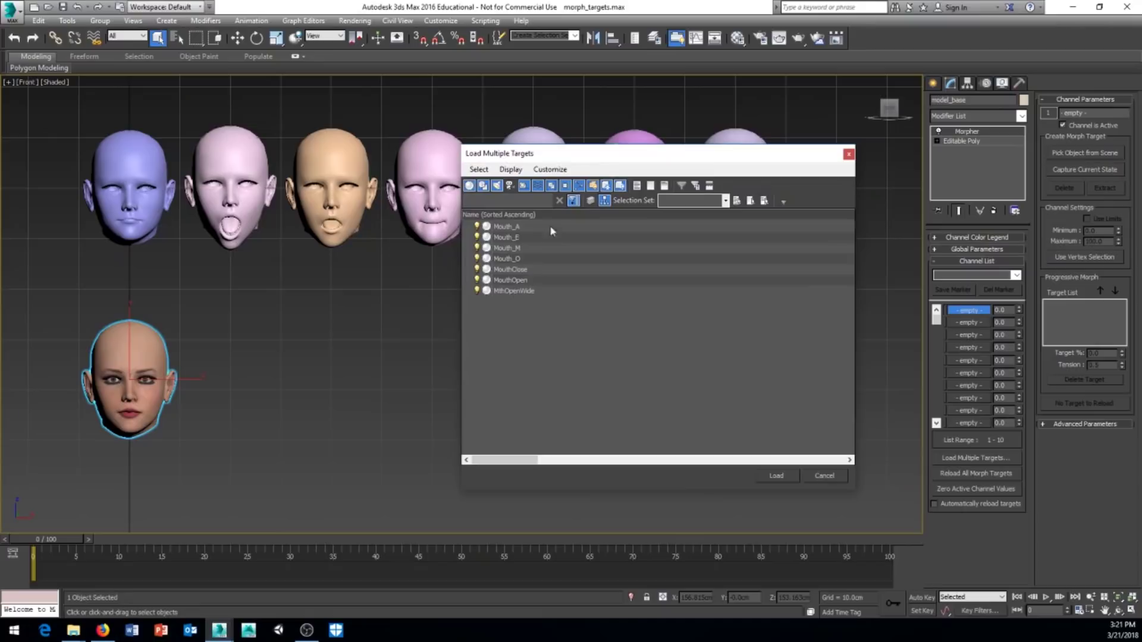
left_click(509, 228)
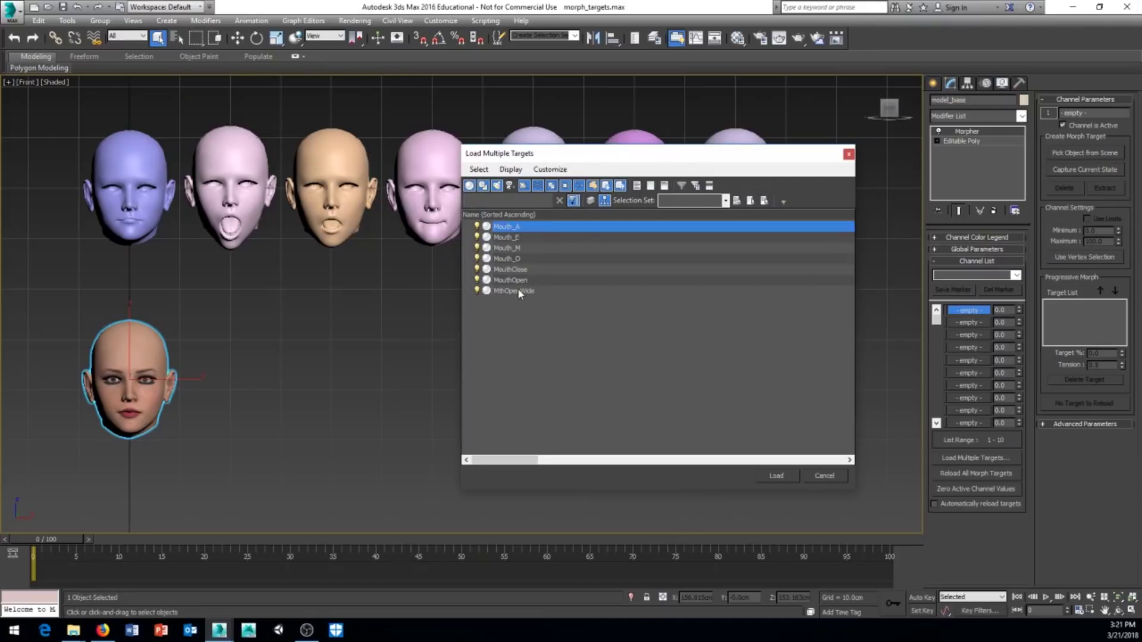
left_click(519, 291, "shift")
left_click(515, 329)
left_click(505, 229)
left_click(513, 292, "shift")
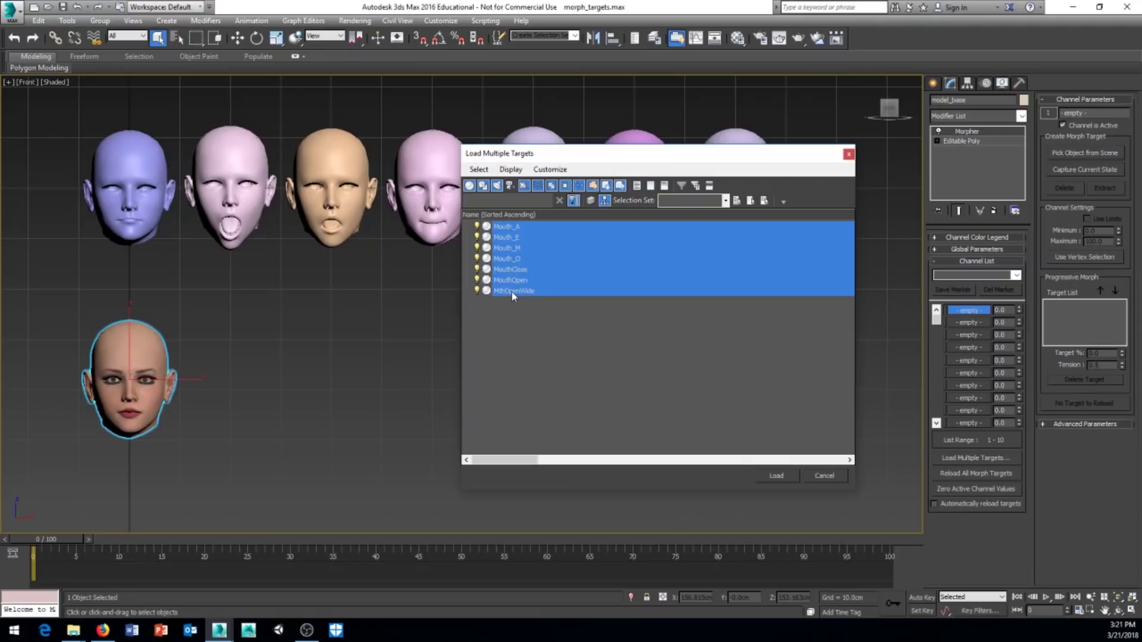
left_click(776, 476)
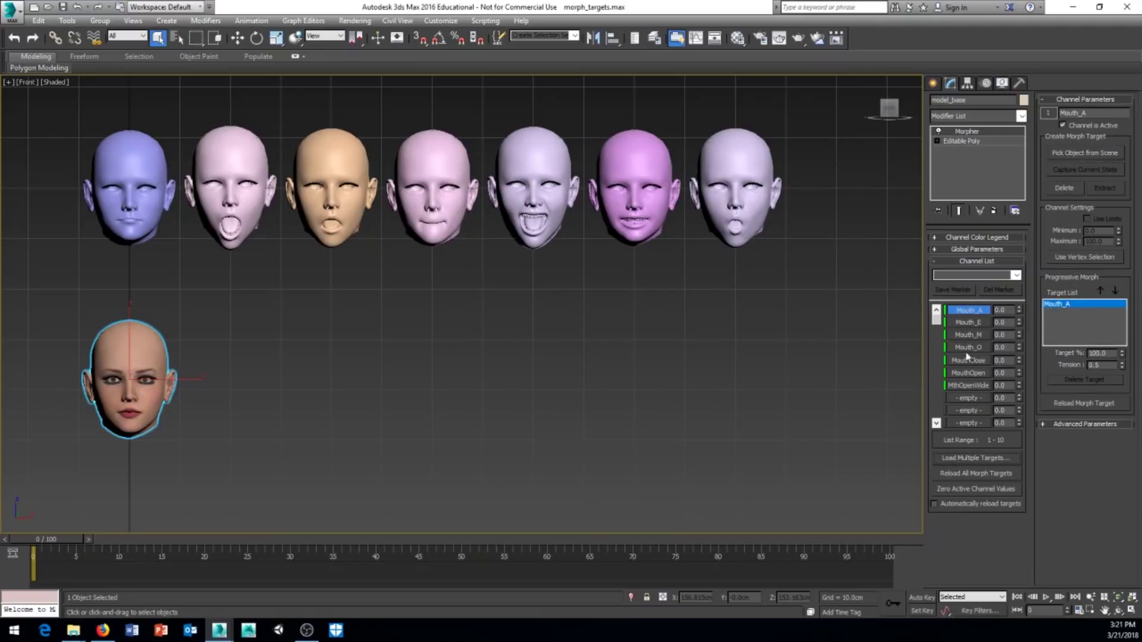
Step: Test the Mouth_A channel on the base head at 100, and reset it to 0
middle_click_drag(458, 367, 682, 324)
scroll(587, 350, "up", 2)
middle_click_drag(498, 363, 544, 349)
middle_click_drag(357, 385, 419, 374)
scroll(423, 369, "up", 3)
middle_click_drag(429, 322, 481, 349)
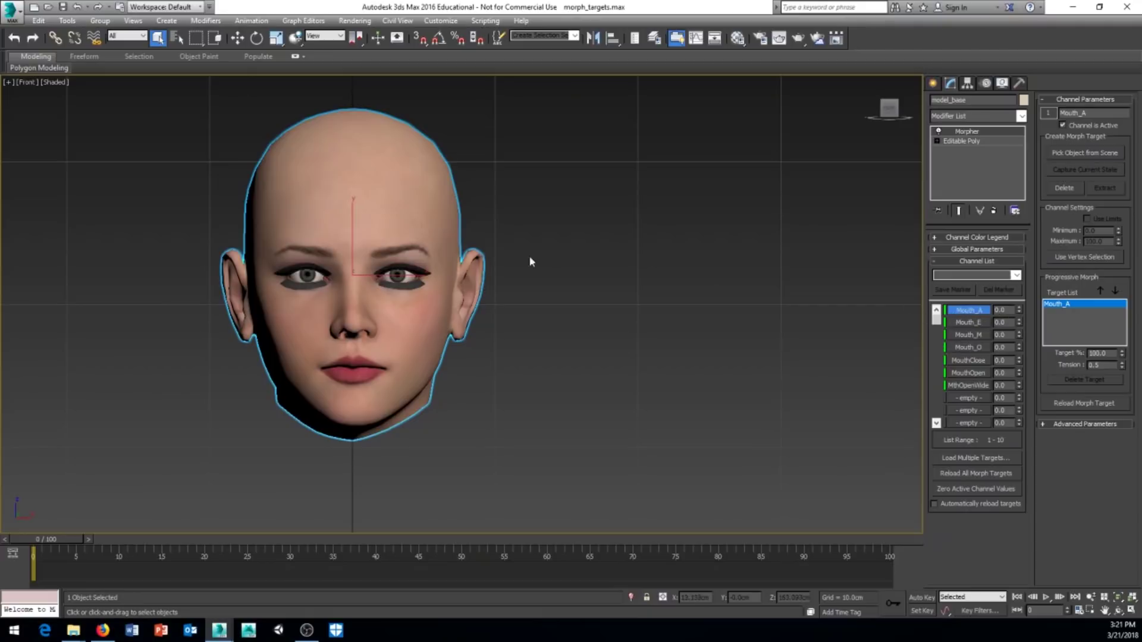
scroll(512, 270, "down", 5)
middle_click_drag(512, 270, 418, 338)
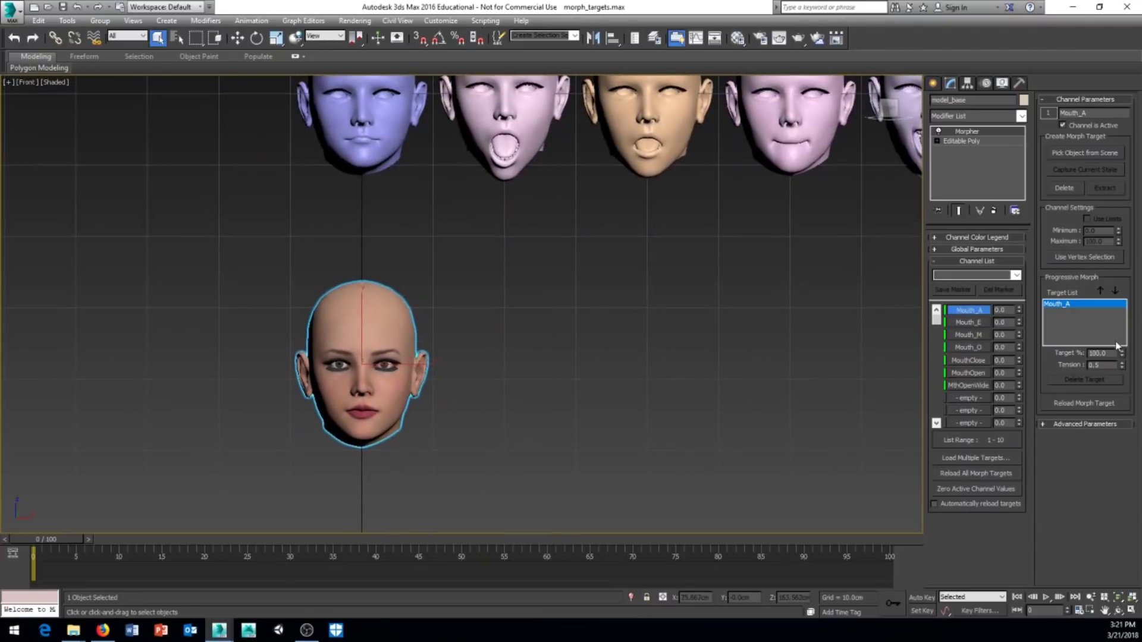
left_click_drag(1021, 311, 1016, 198)
middle_click_drag(616, 266, 512, 300)
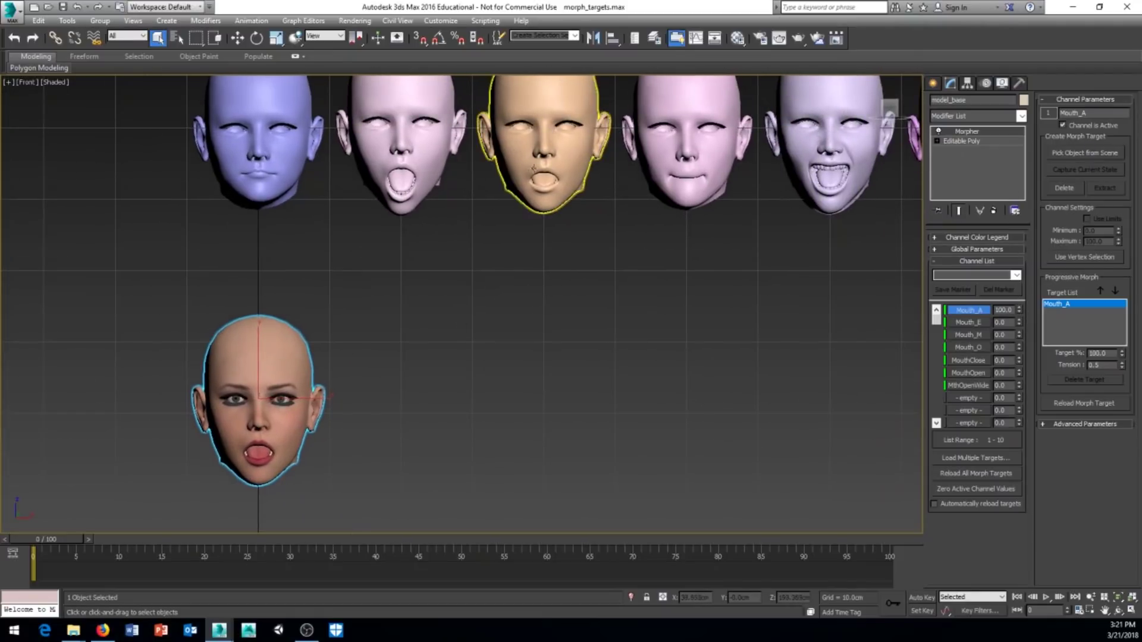
right_click(1019, 313)
Step: Test the Mouth_E channel at 100, inspect the base head's mouth up close, and reset the channel to 0
left_click_drag(1020, 322, 1020, 256)
middle_click_drag(579, 354, 505, 351)
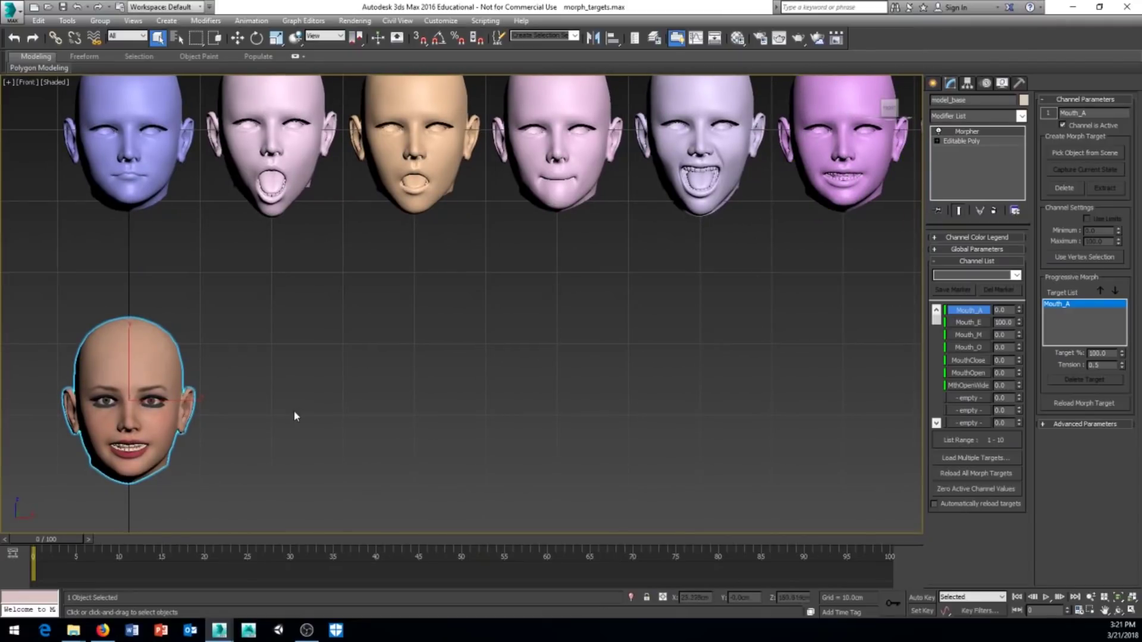
middle_click_drag(294, 412, 593, 341)
scroll(551, 348, "up", 2)
scroll(592, 340, "up", 3)
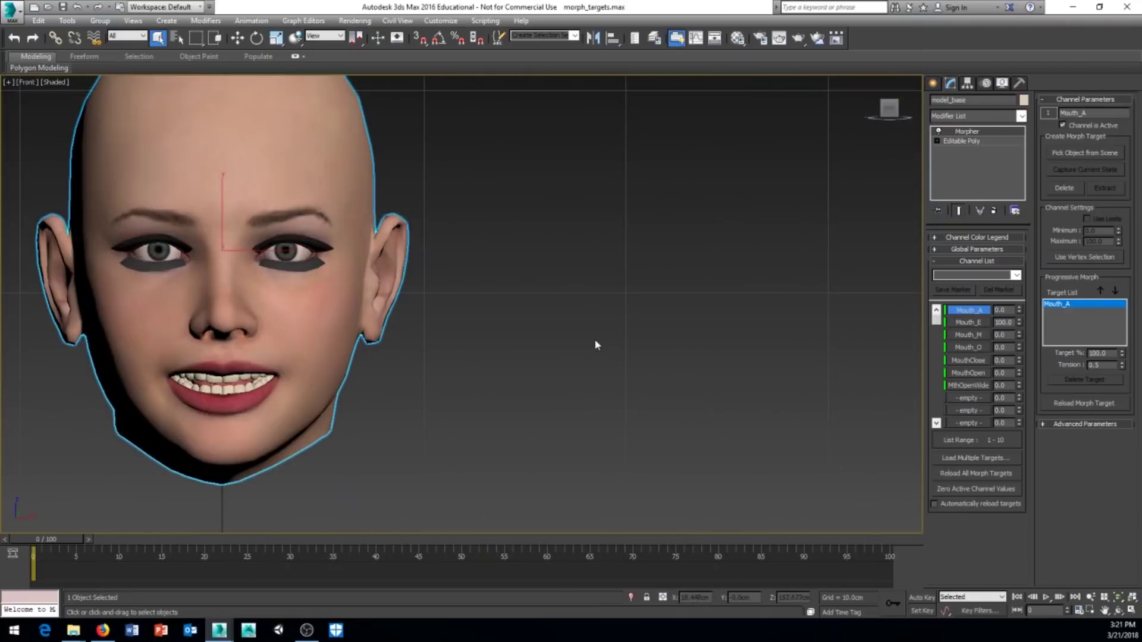
middle_click_drag(334, 289, 559, 303)
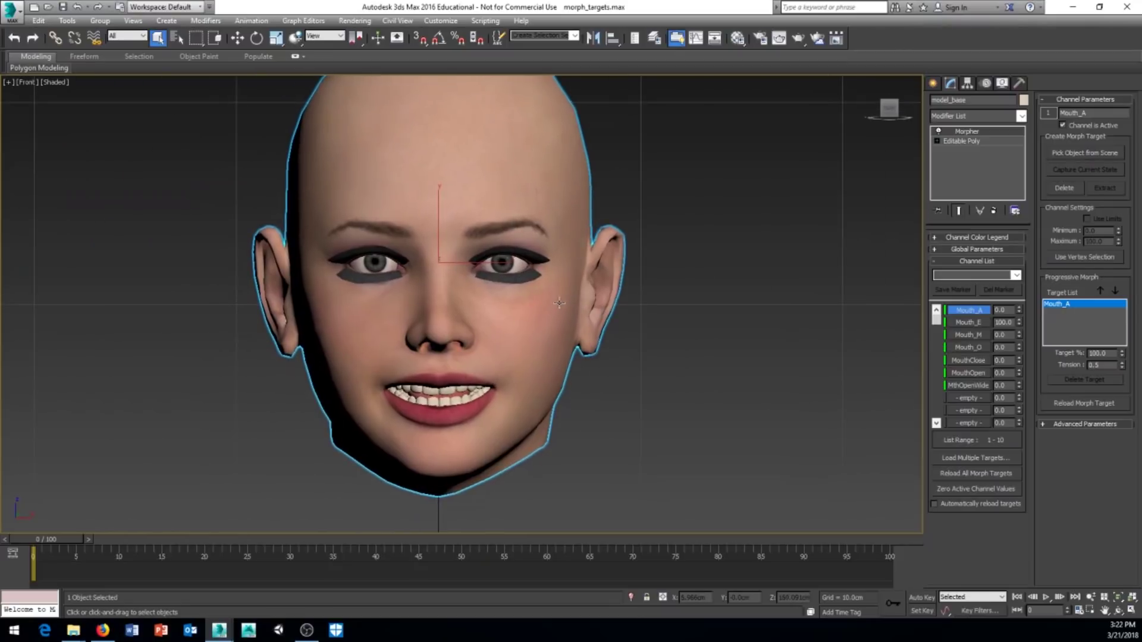
scroll(632, 337, "down", 2)
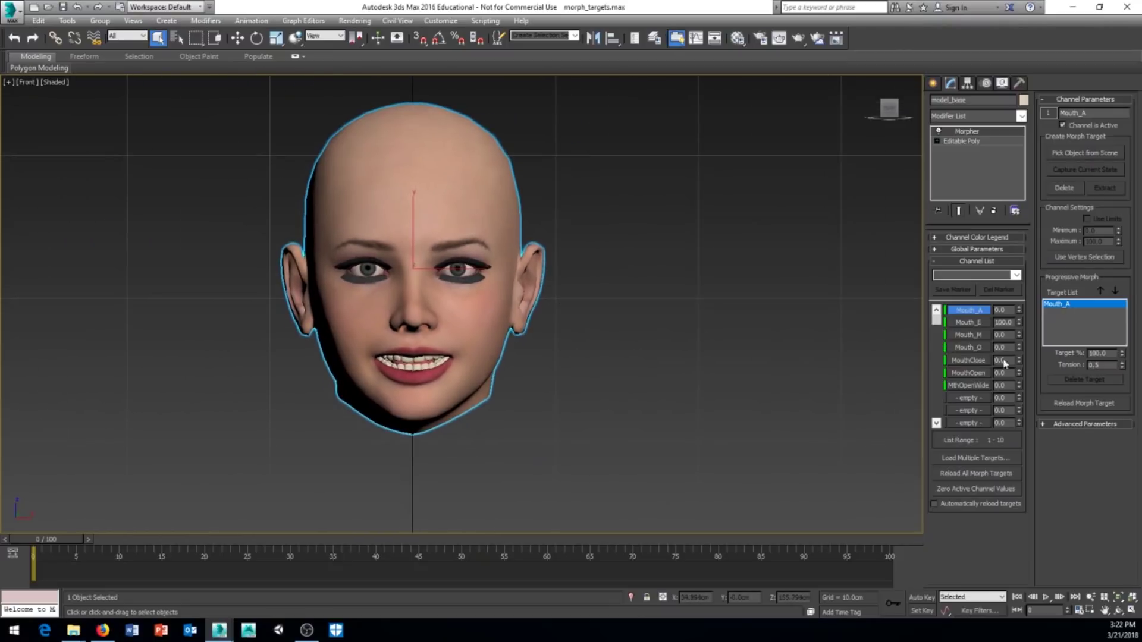
right_click(1019, 322)
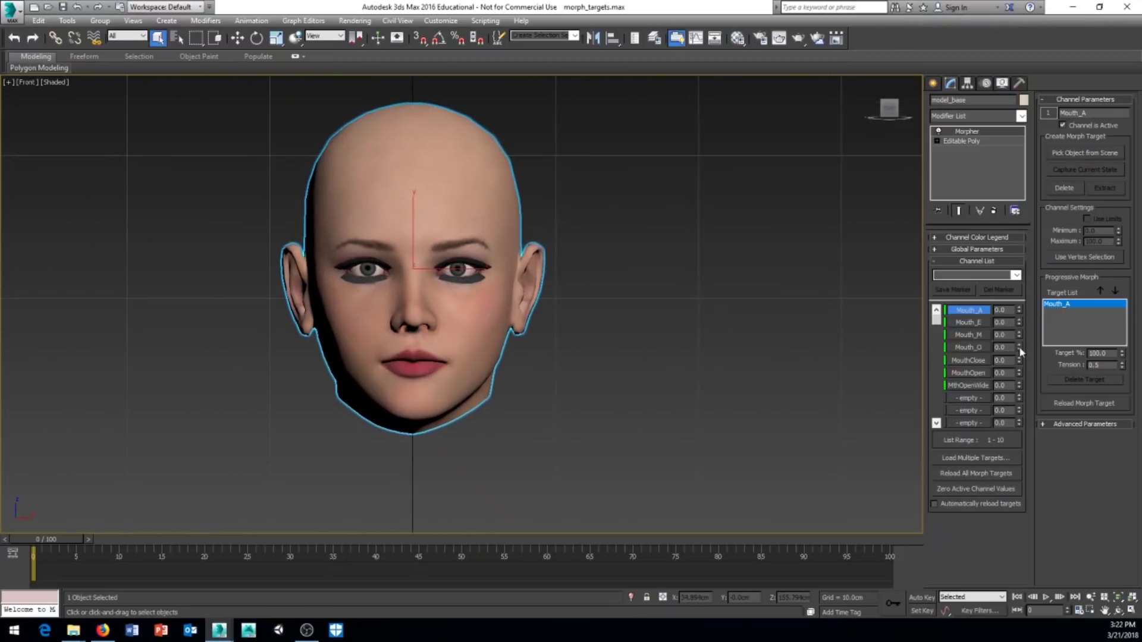
Step: Set the Mouth_O channel to 100 to try its shape on the base head
left_click_drag(1019, 350, 1015, 258)
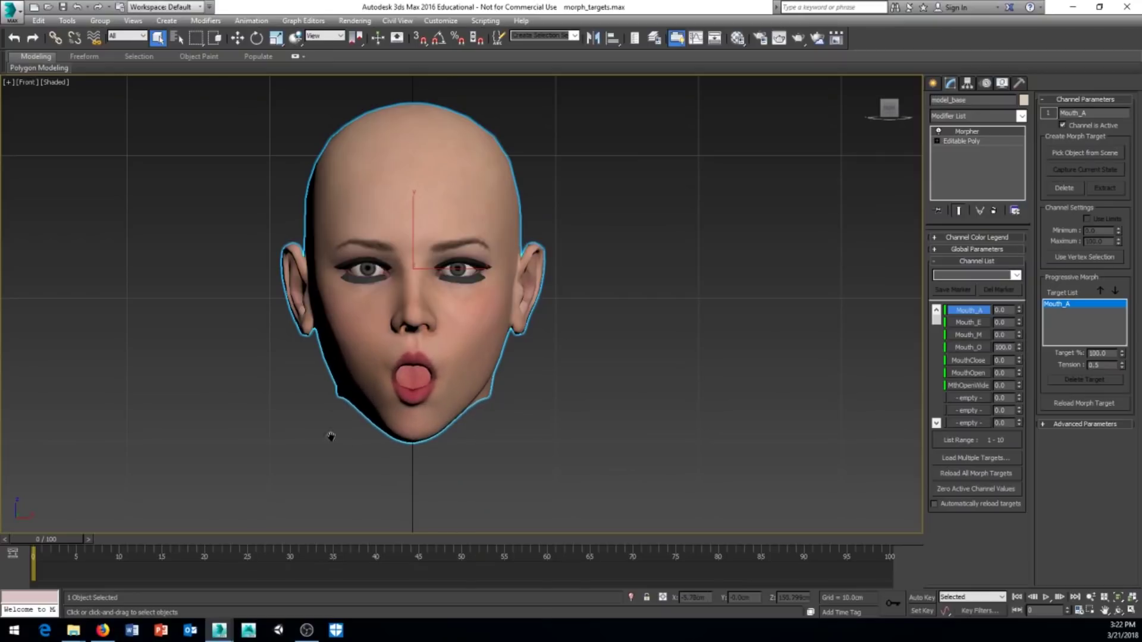
middle_click_drag(331, 437, 323, 408)
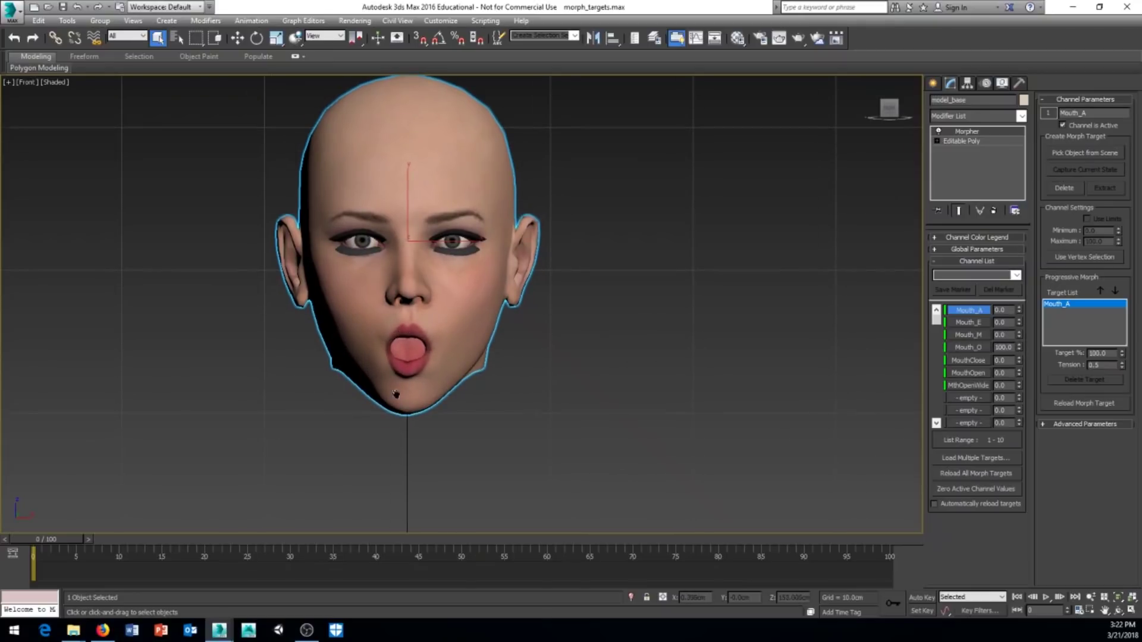
middle_click_drag(396, 394, 369, 402)
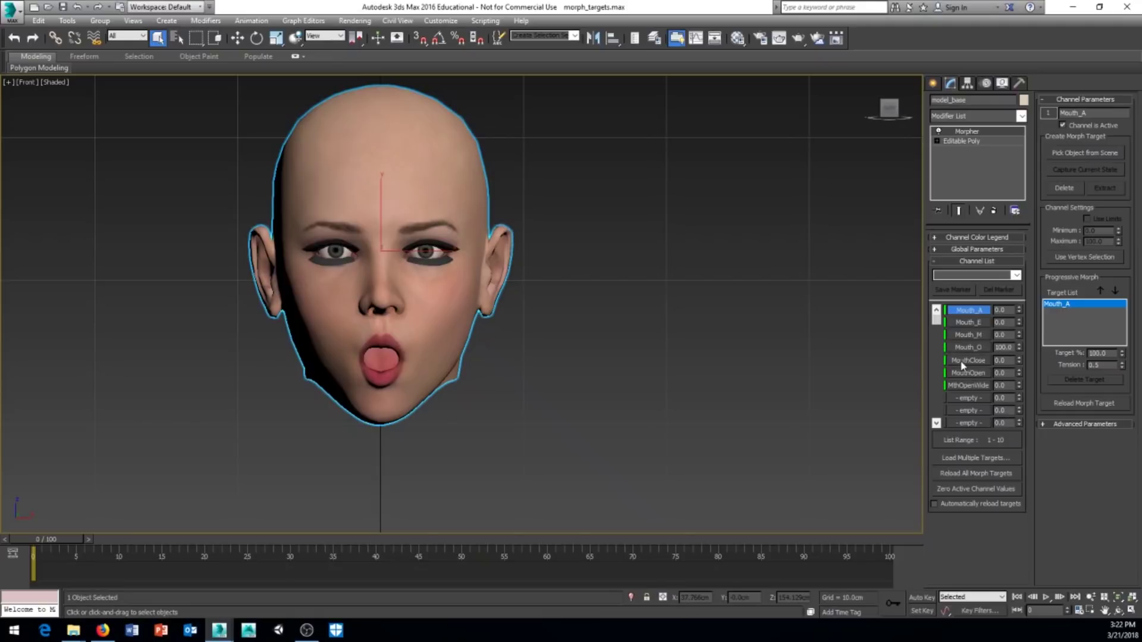
Step: Blend in the MouthClose channel at 100 on top of Mouth_O and inspect the combined mouth shape
left_click_drag(1021, 363, 1010, 297)
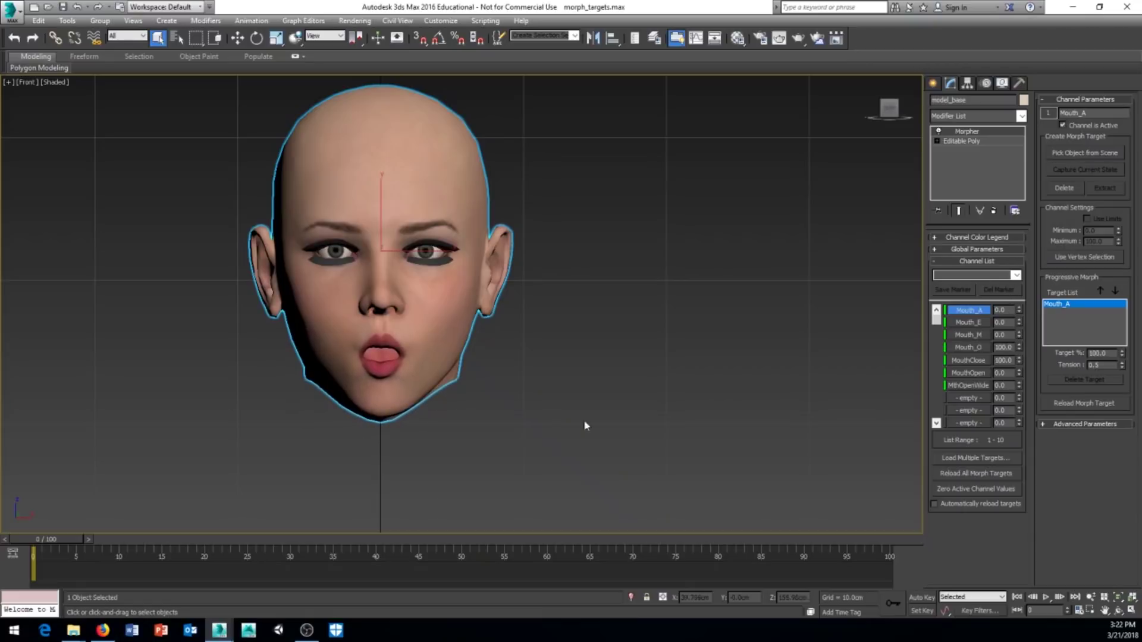
middle_click_drag(460, 394, 488, 393)
scroll(422, 369, "up", 3)
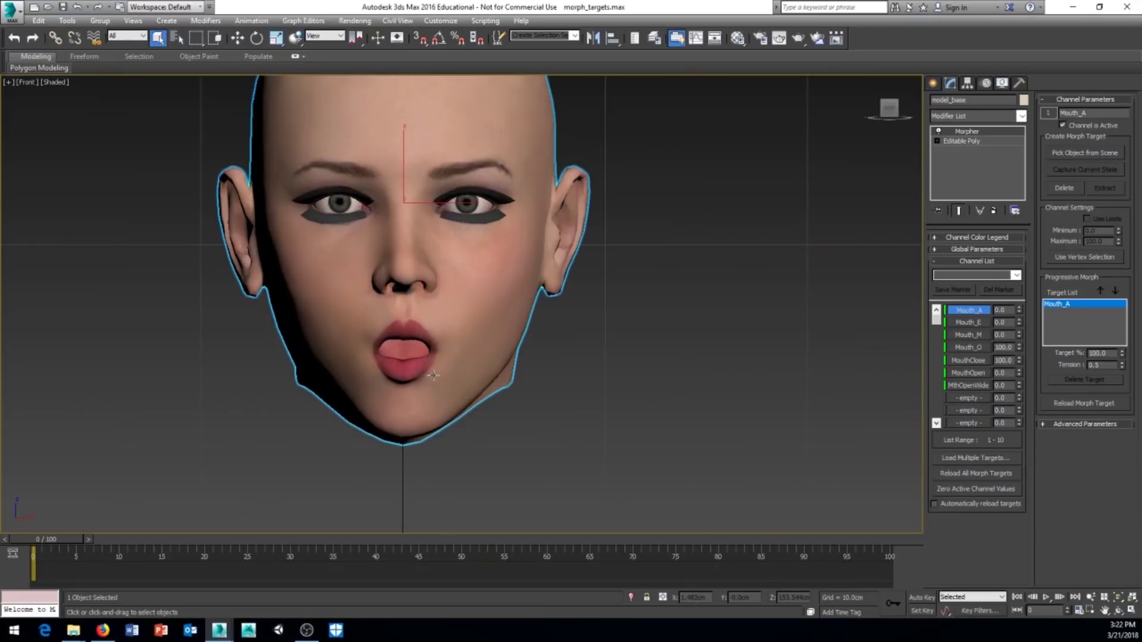
scroll(423, 369, "up", 2)
scroll(423, 370, "up", 2)
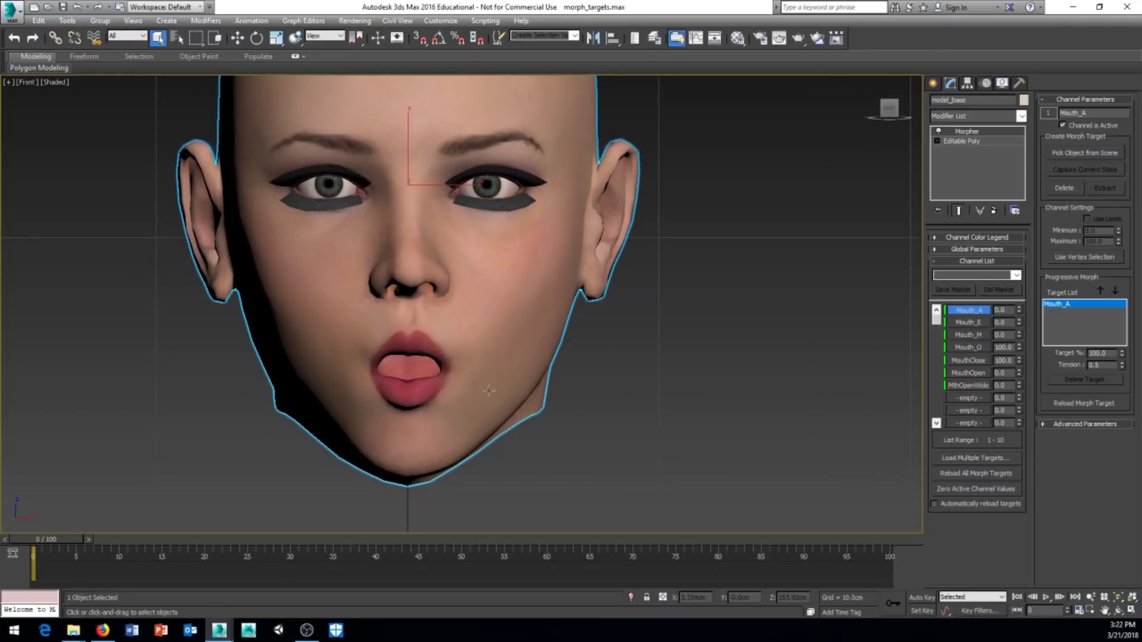
middle_click_drag(633, 362, 631, 354)
middle_click_drag(821, 384, 836, 391)
Step: Reset the Mouth_O and MouthClose channels to 0
right_click(1018, 349)
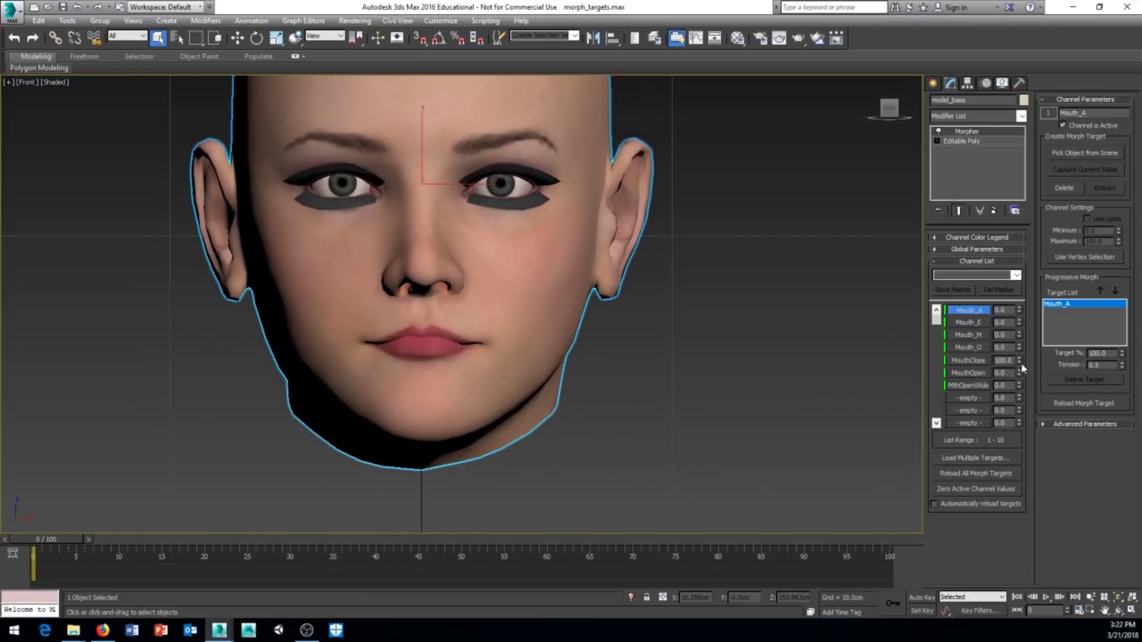
right_click(1019, 361)
scroll(584, 369, "down", 3)
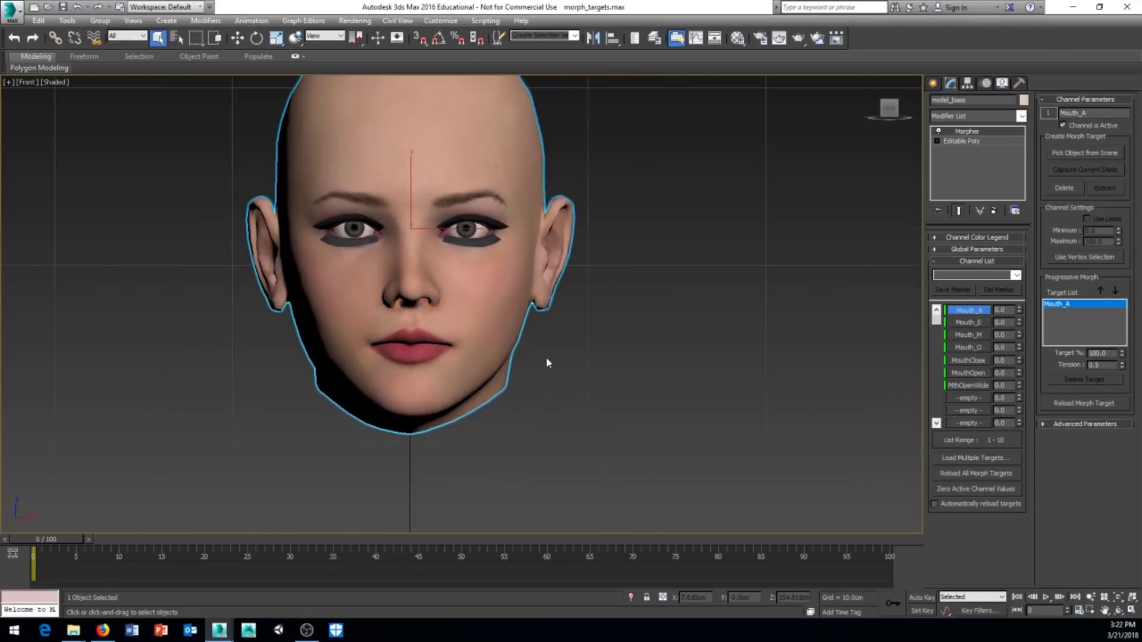
middle_click_drag(545, 360, 534, 360)
scroll(561, 372, "down", 2)
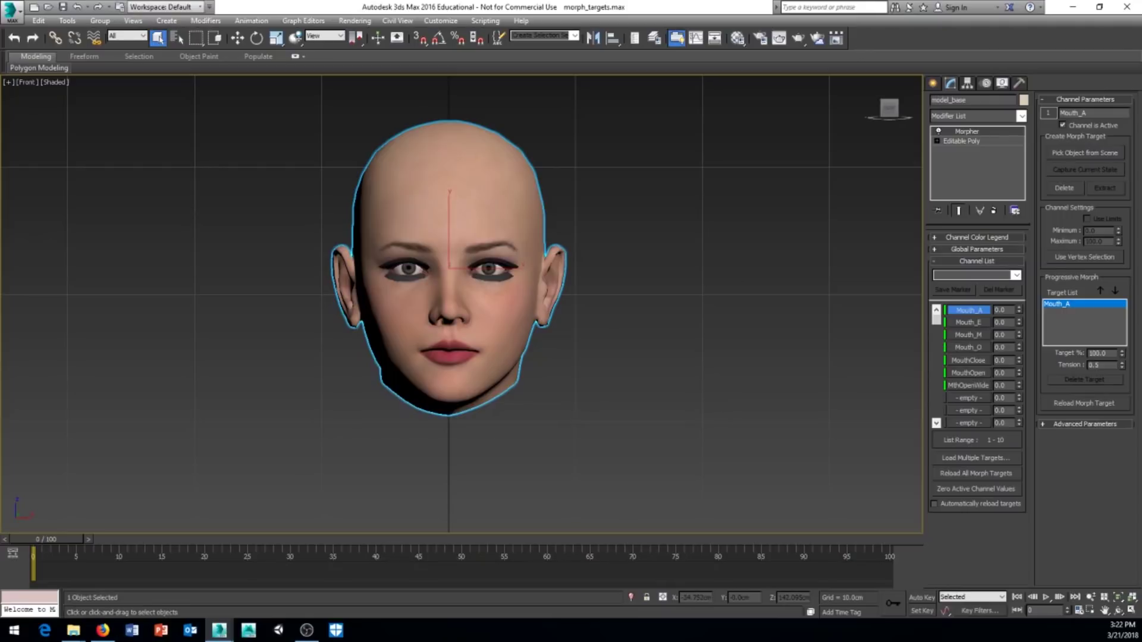
mouse_move(63, 541)
left_mouse_down()
mouse_move(156, 540)
mouse_move(60, 540)
left_mouse_up()
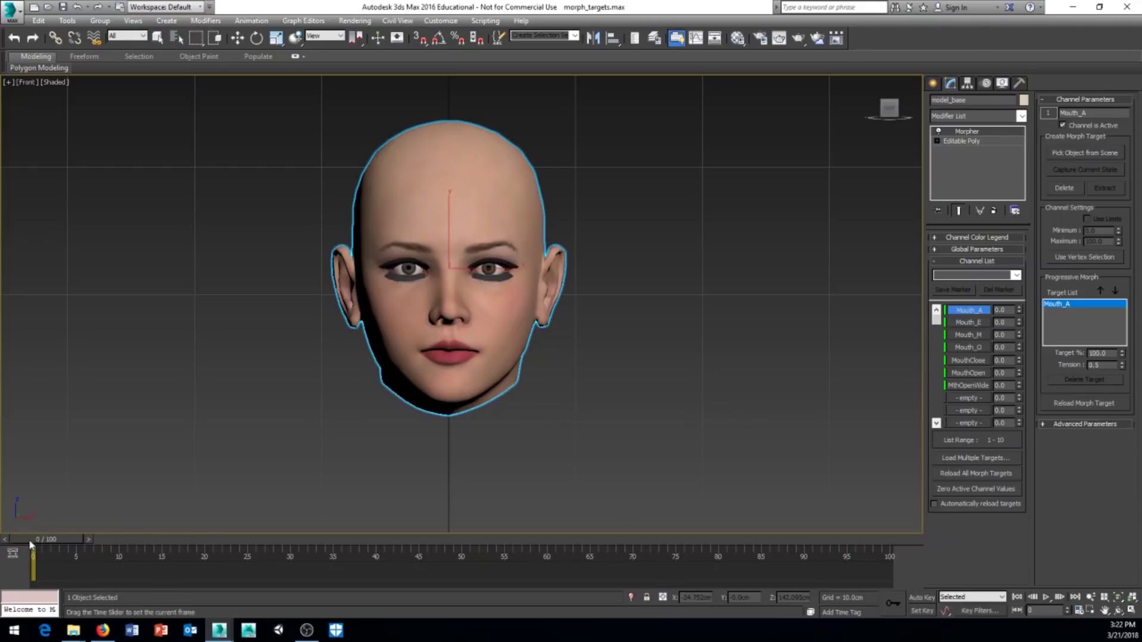
middle_click_drag(573, 352, 580, 361)
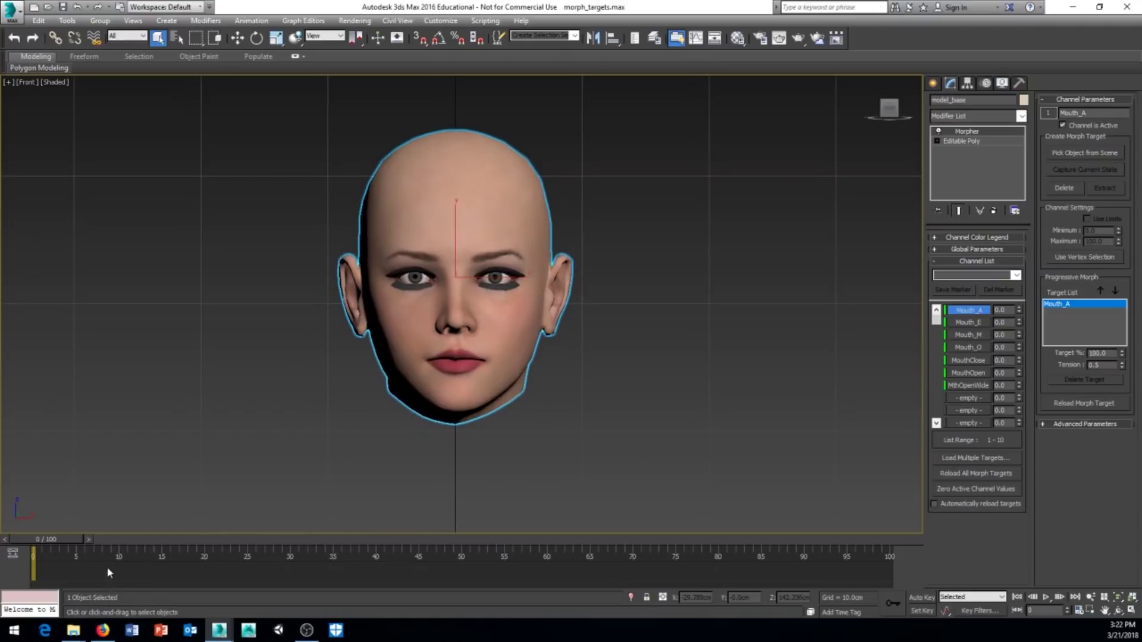
middle_click_drag(89, 465, 104, 458)
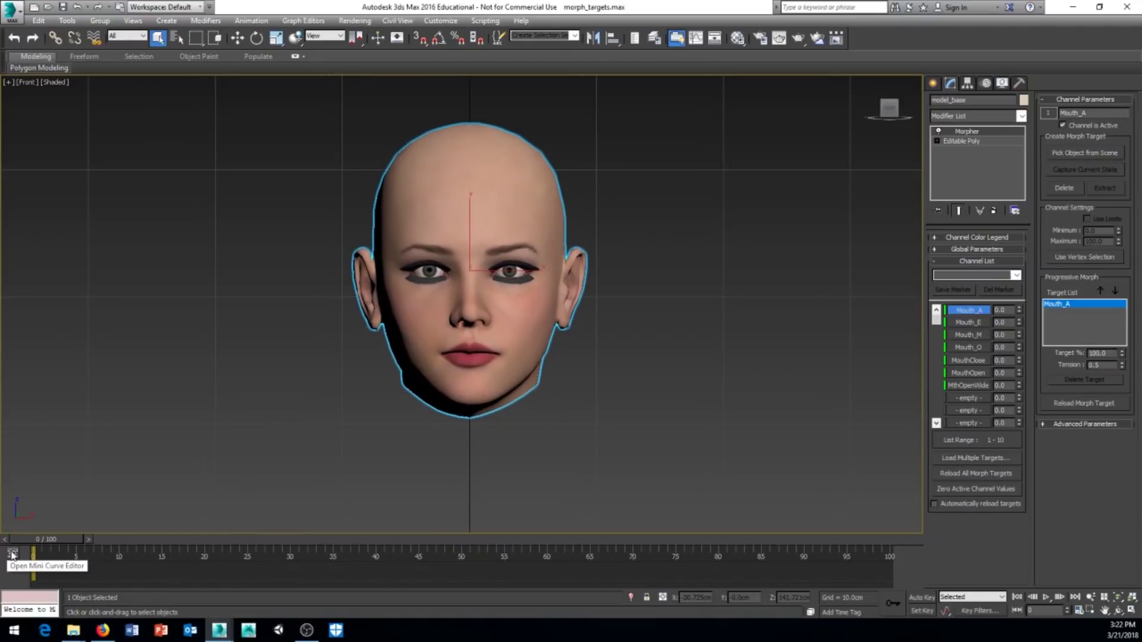
Step: View the Sound track's options in the Mini Curve Editor, accept them without choosing a sound file, and close the editor
left_click(12, 555)
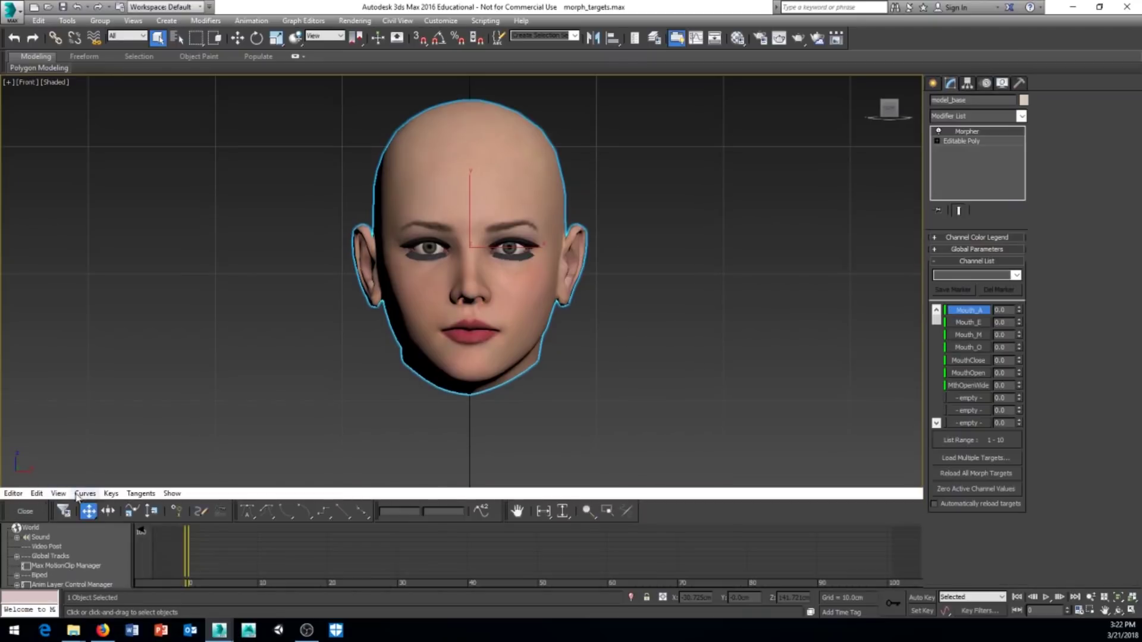
double_click(41, 538)
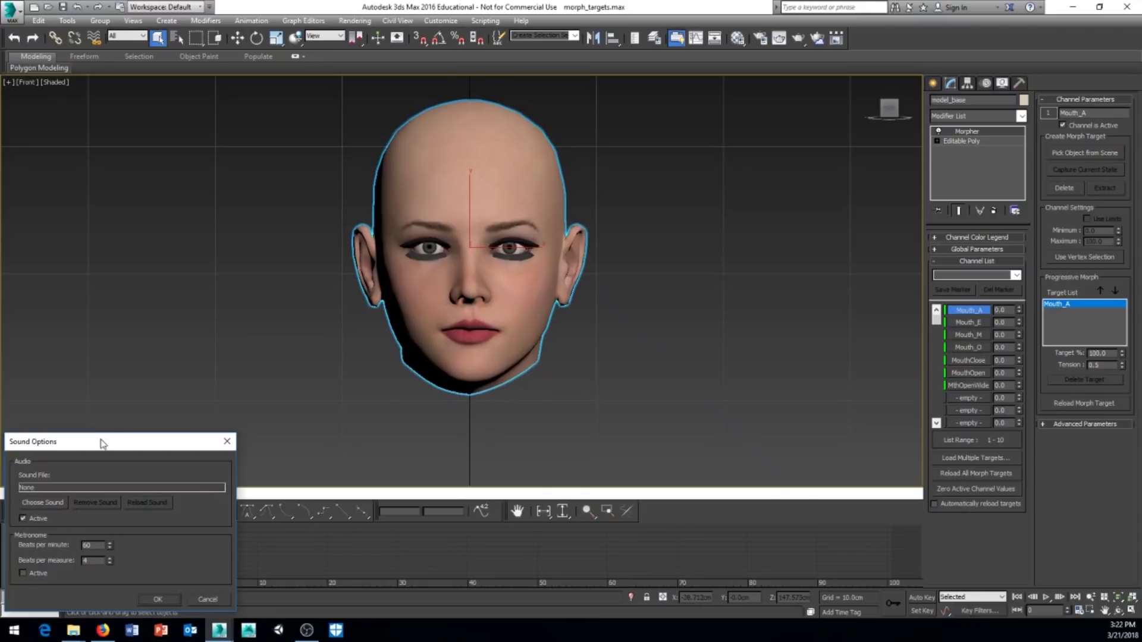
left_click_drag(102, 441, 227, 112)
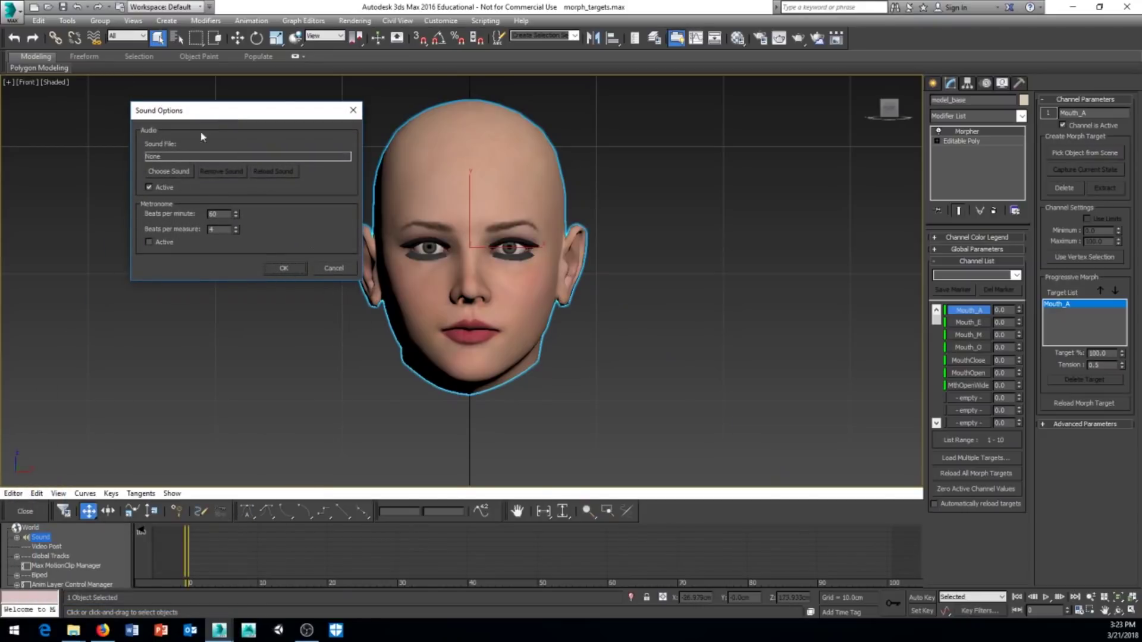
left_click(283, 269)
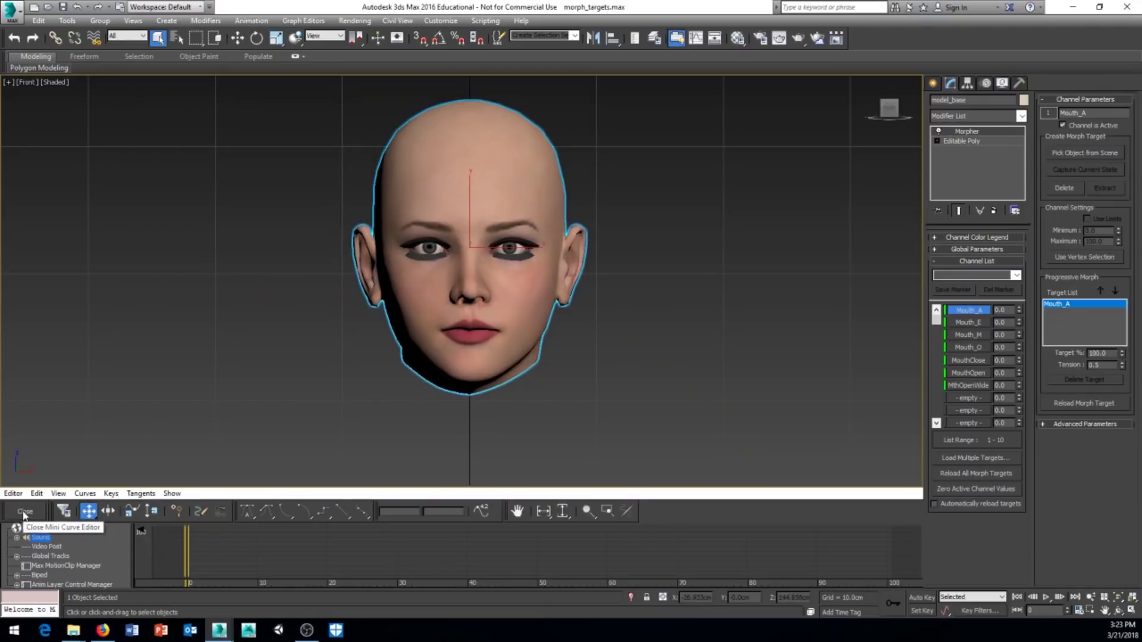
left_click(23, 513)
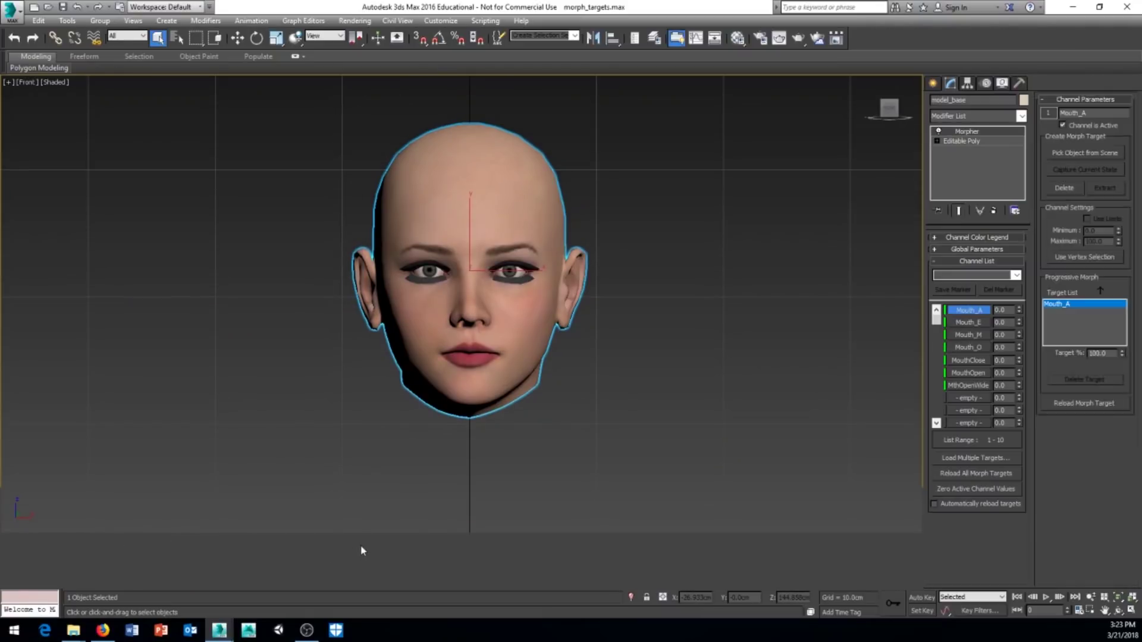
Step: Check the Show Sound Track option in the timeline's configuration and dismiss the options
middle_click_drag(316, 507, 328, 486)
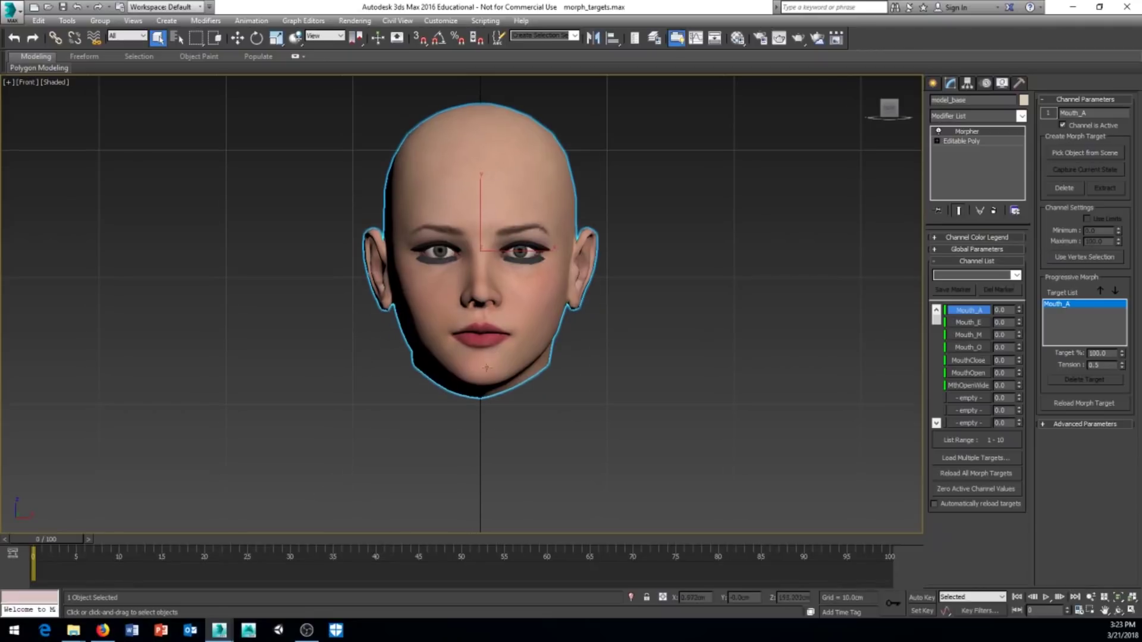
right_click(357, 557)
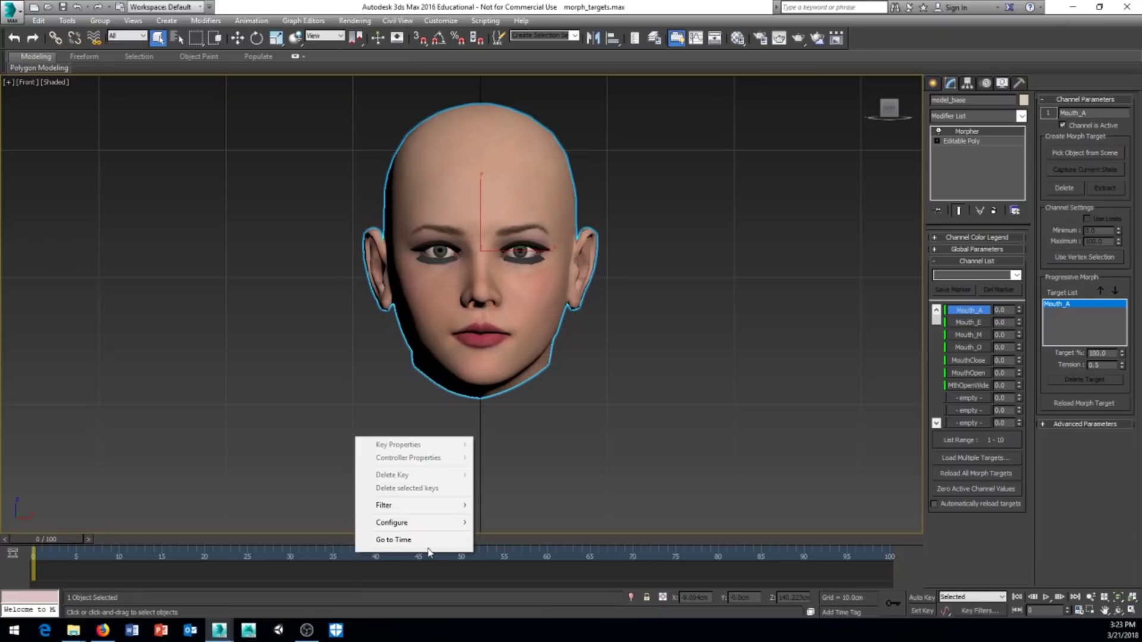
mouse_move(422, 523)
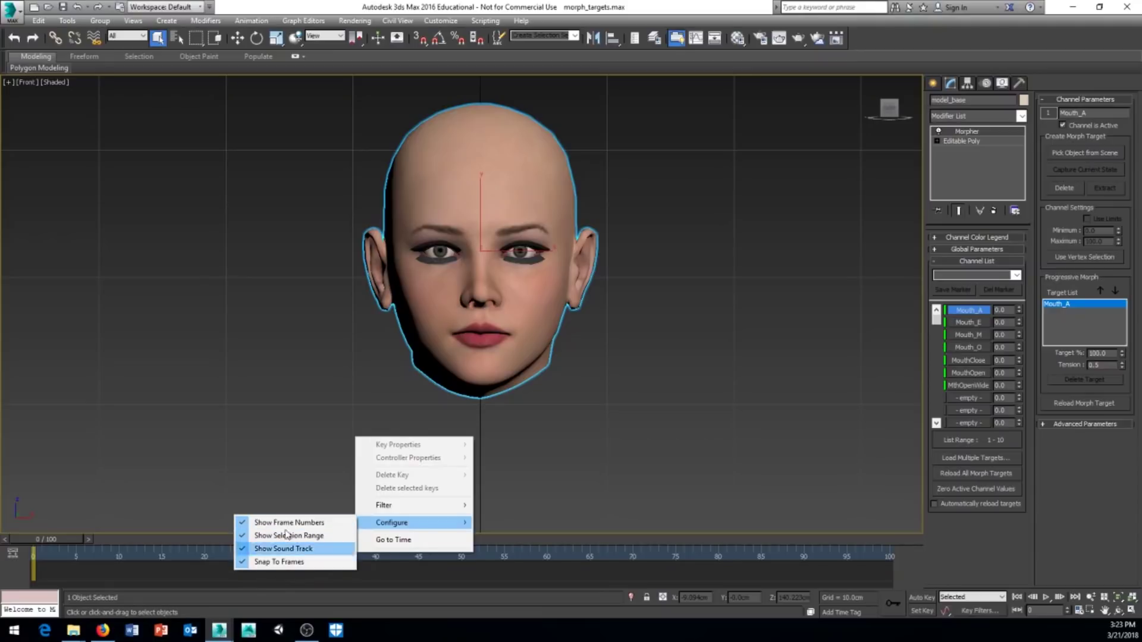
left_click(180, 573)
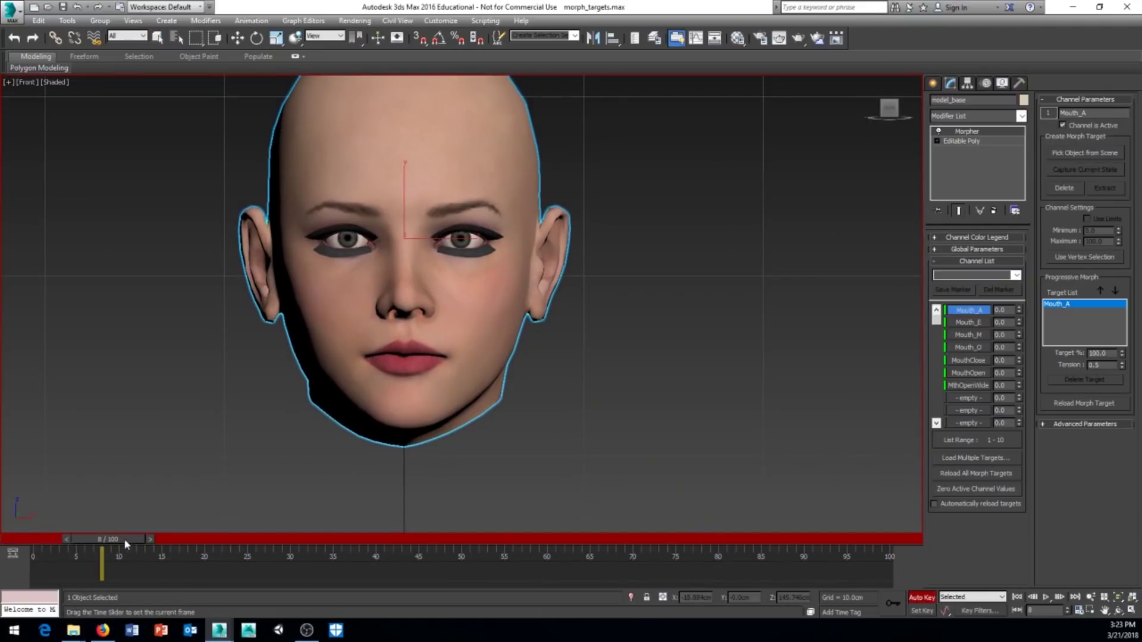
Step: Turn on Auto Key and return the time slider to frame 0
mouse_move(63, 548)
left_mouse_down()
mouse_move(96, 545)
mouse_move(43, 547)
left_mouse_up()
middle_click_drag(226, 470, 242, 490)
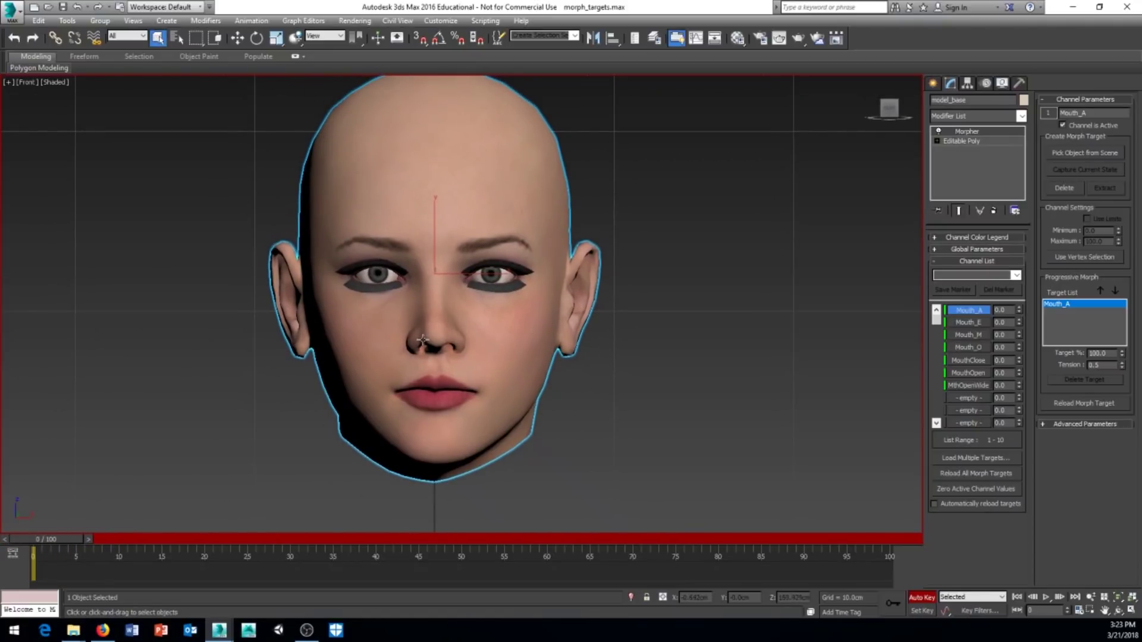
middle_click_drag(236, 481, 248, 461)
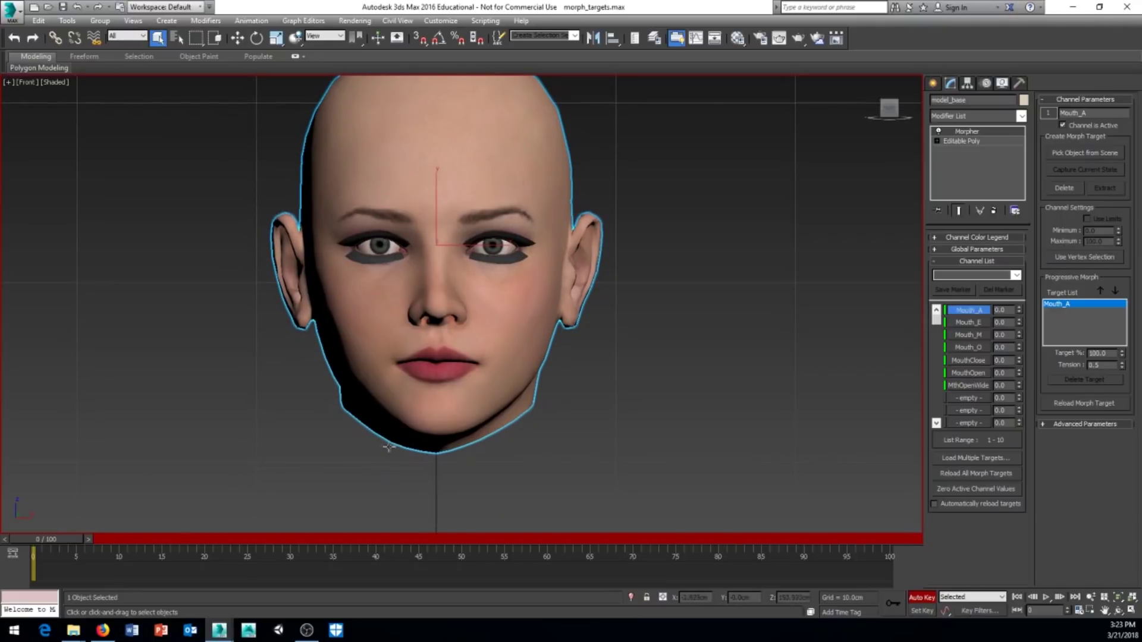
middle_click_drag(336, 488, 332, 477)
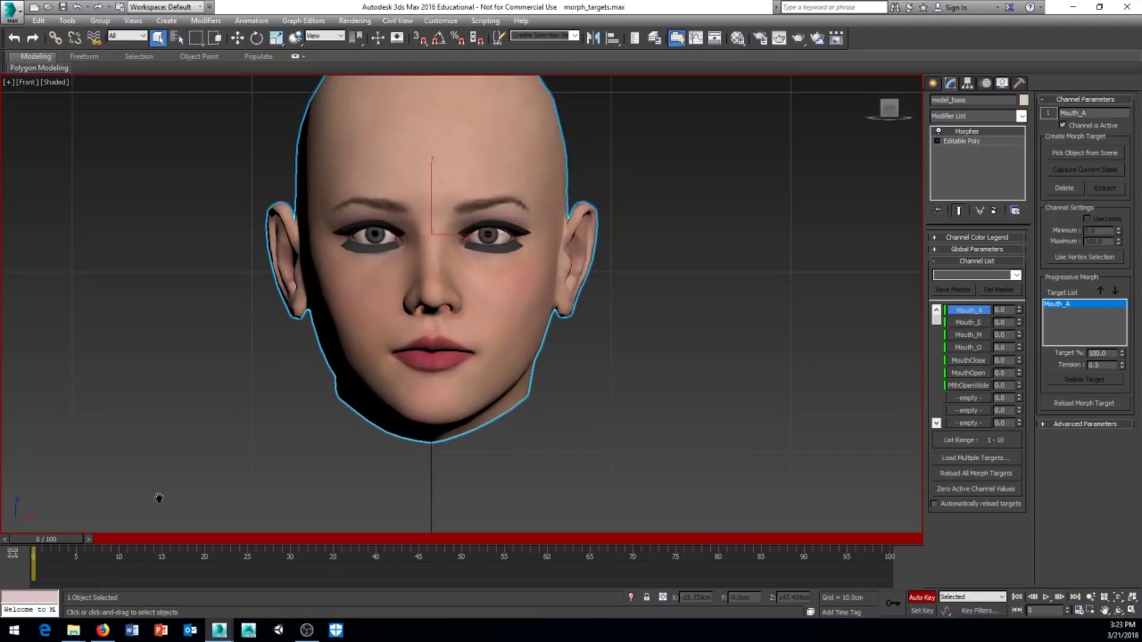
middle_click_drag(159, 497, 166, 496)
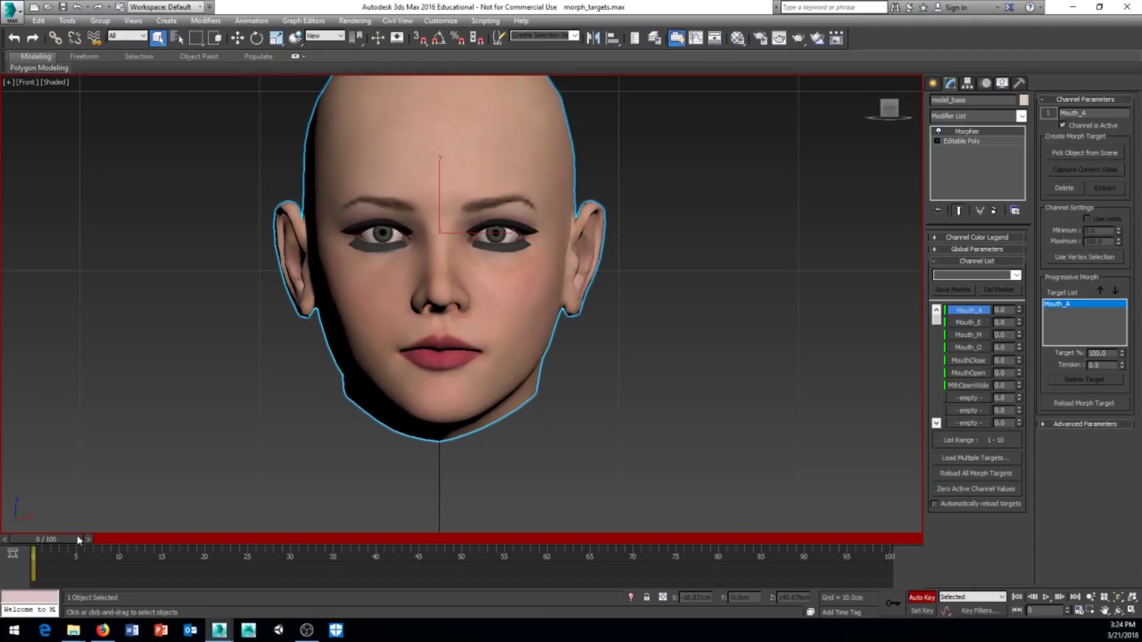
middle_click_drag(272, 351, 255, 367)
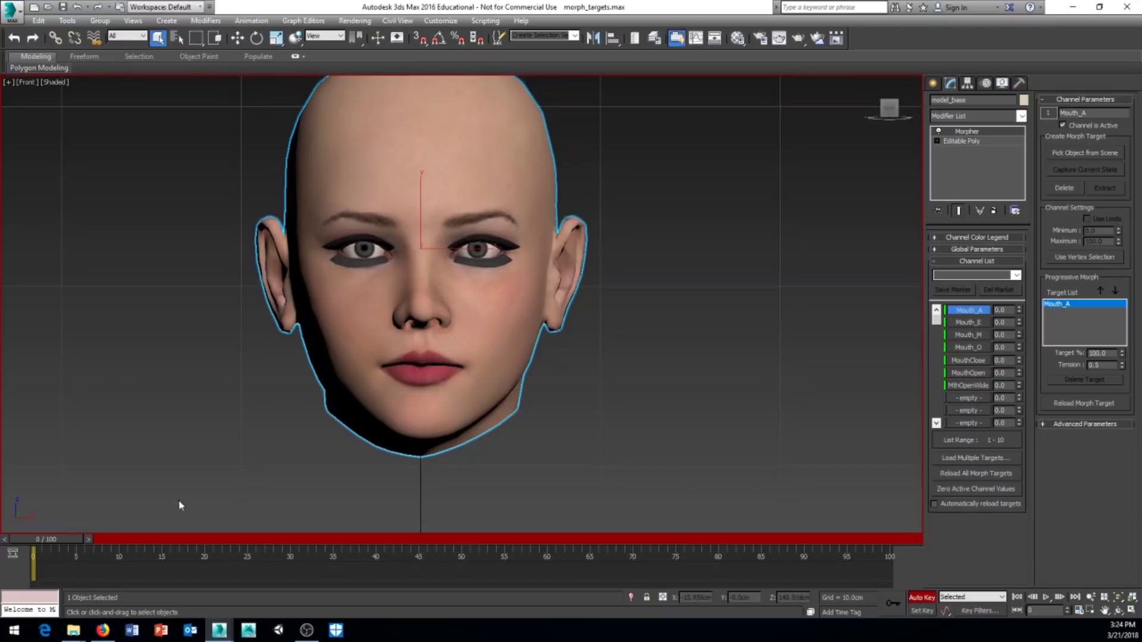
middle_click_drag(179, 506, 193, 491)
middle_click_drag(480, 416, 468, 421)
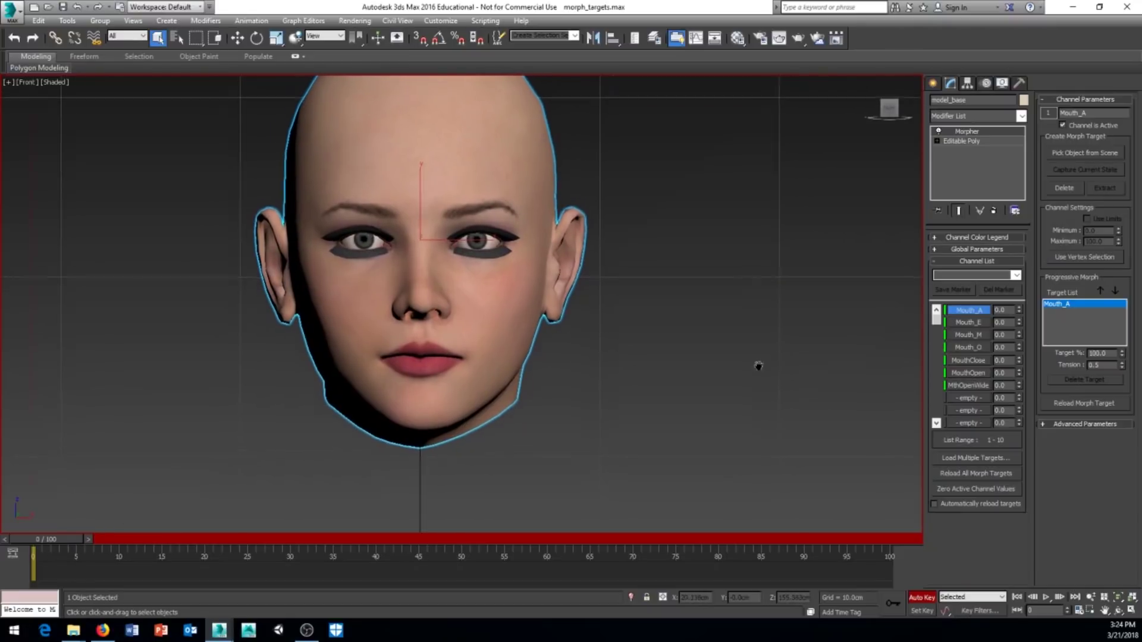
middle_click_drag(758, 365, 724, 374)
Step: Key the opening mouth pose at frame 0 with Mouth_O at 32 and MouthClose at 46
left_click_drag(1019, 348, 1019, 325)
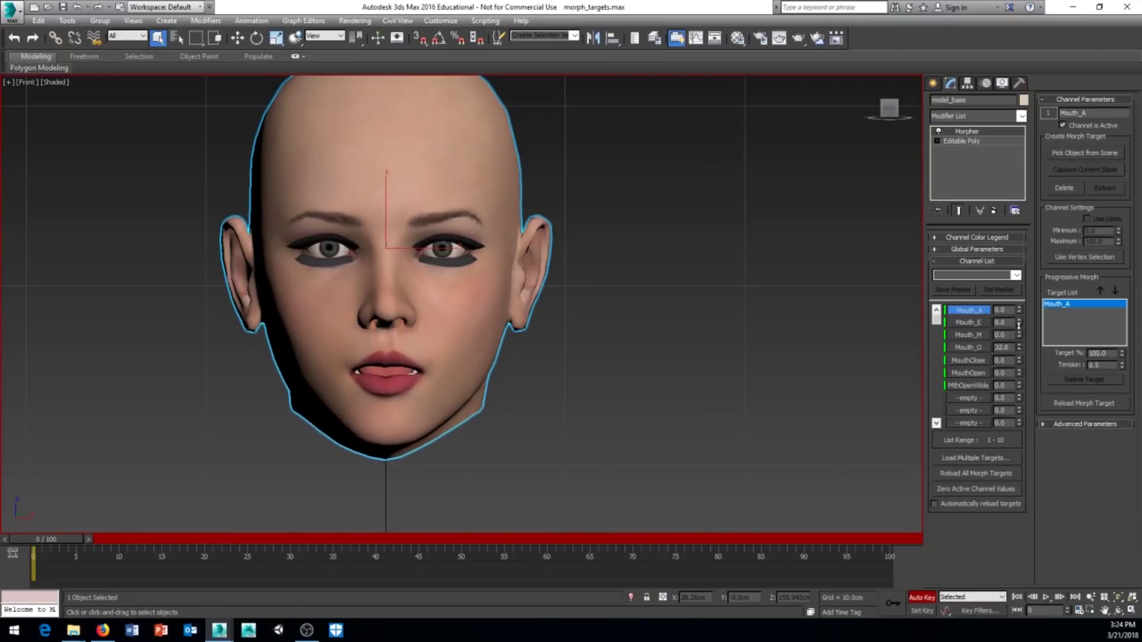
left_click_drag(1021, 367, 1021, 339)
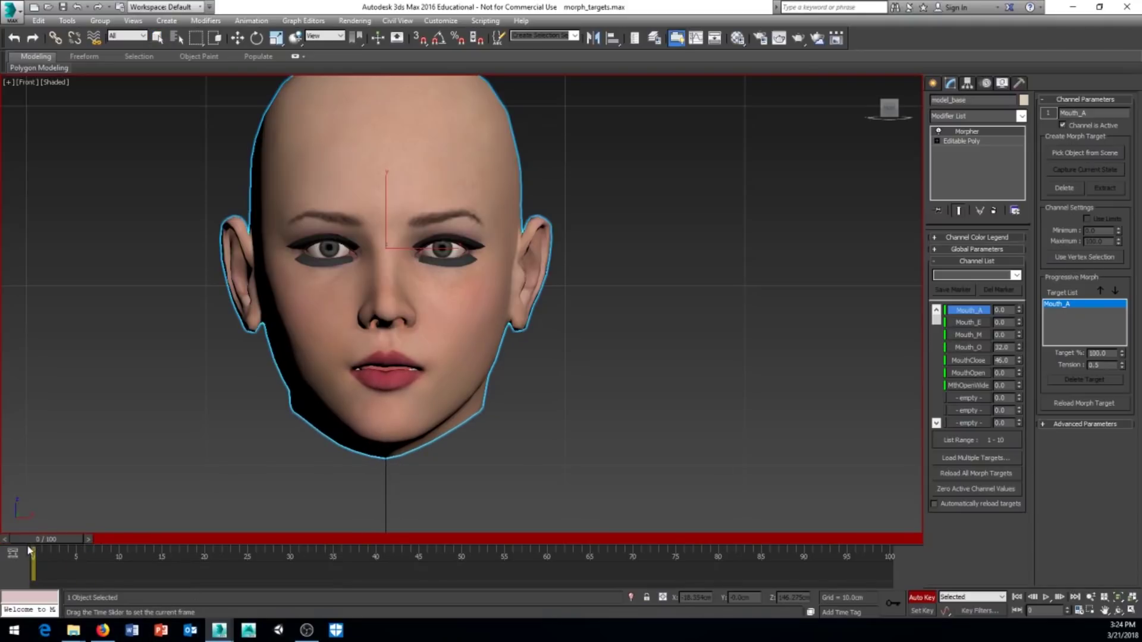
key("q")
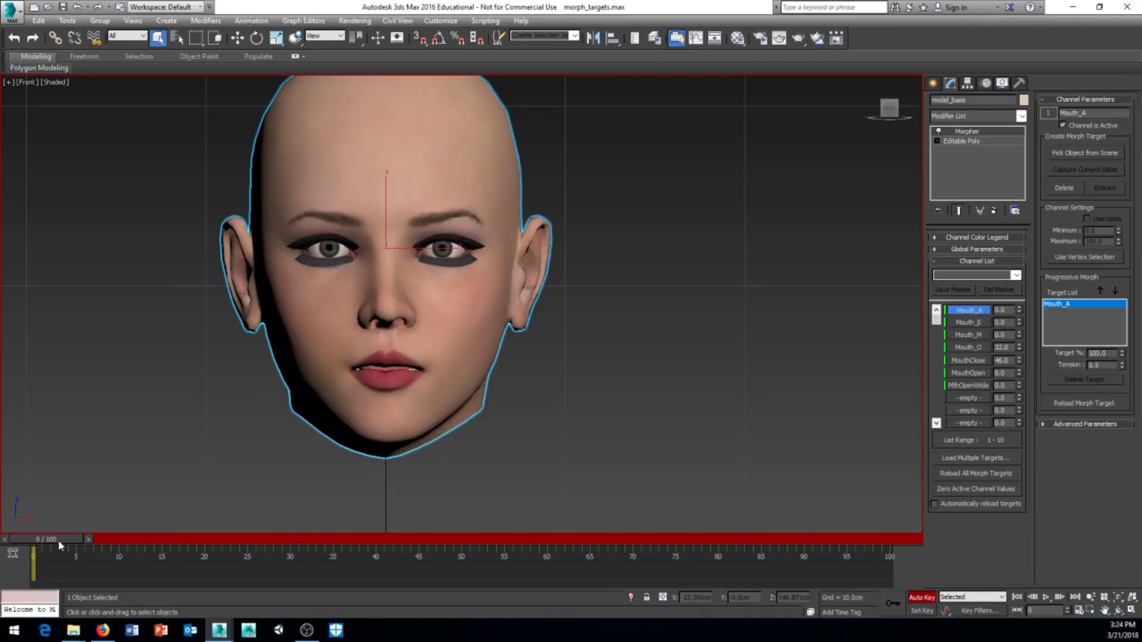
Step: Key frame 5 with Mouth_O at 42, MouthClose at 24 and MouthOpen at 1
left_click_drag(59, 540, 96, 541)
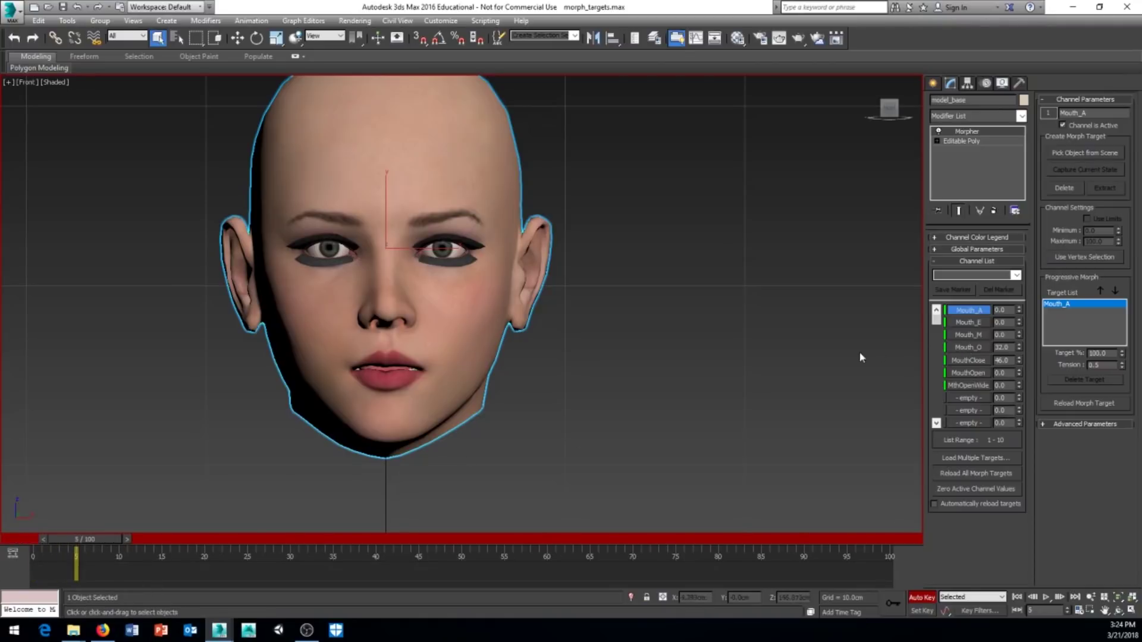
left_click_drag(1020, 349, 1017, 373)
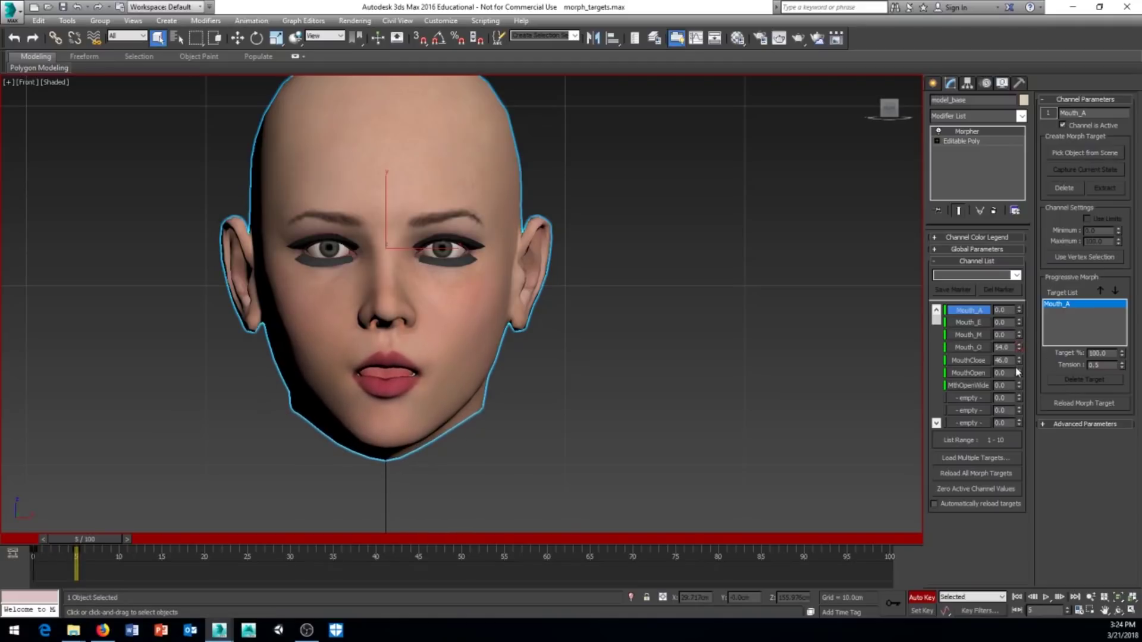
right_click(1021, 362)
left_click(1020, 370)
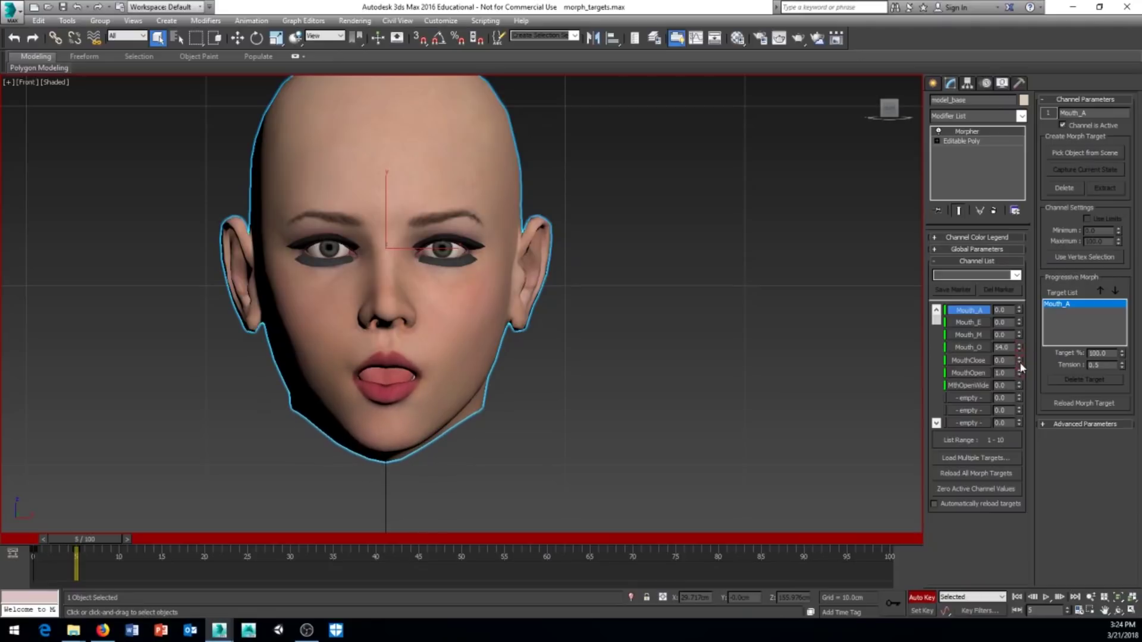
left_click_drag(1021, 366, 1018, 351)
Step: Key frame 10 with Mouth_O at 0, MouthClose at 36 and Mouth_E at 63
left_click_drag(105, 548, 150, 544)
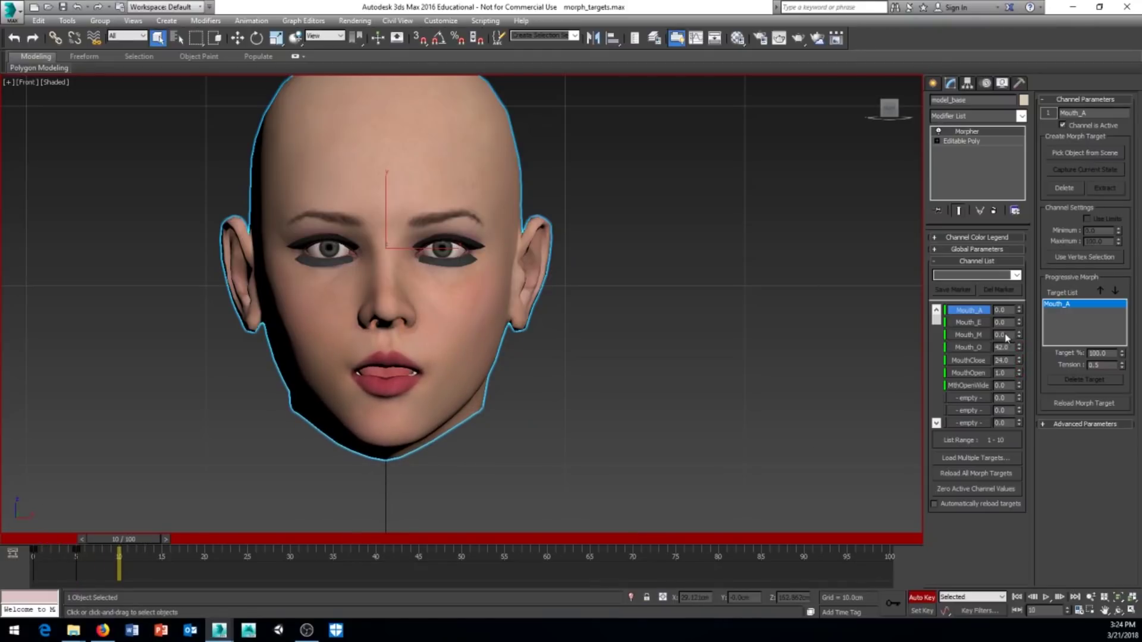
right_click(1019, 361)
right_click(1018, 348)
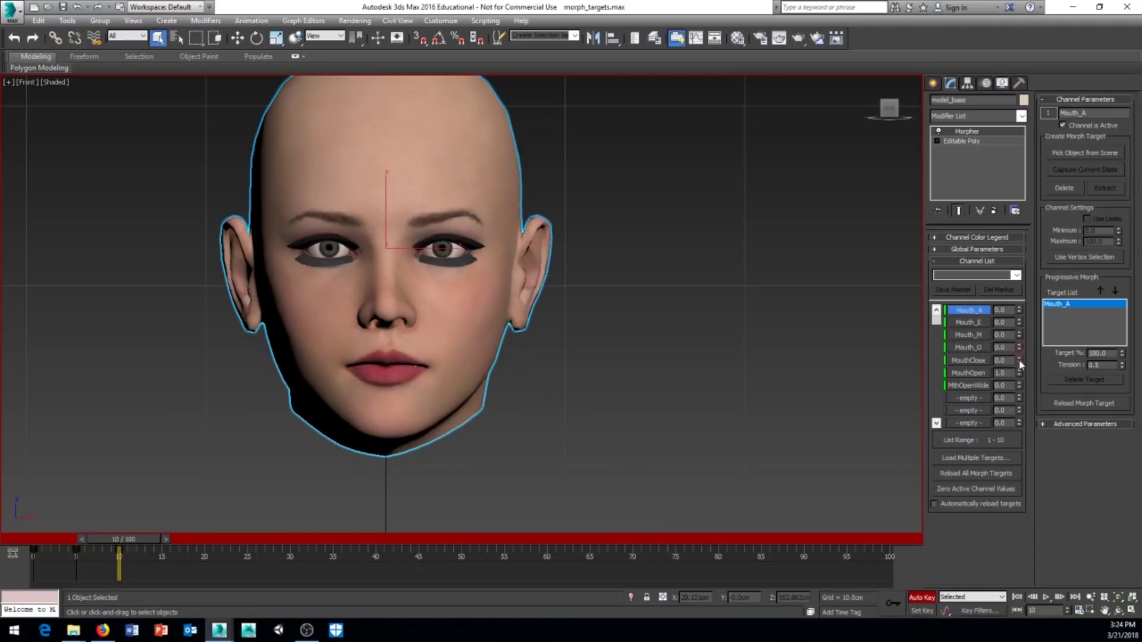
left_click_drag(1020, 361, 1017, 282)
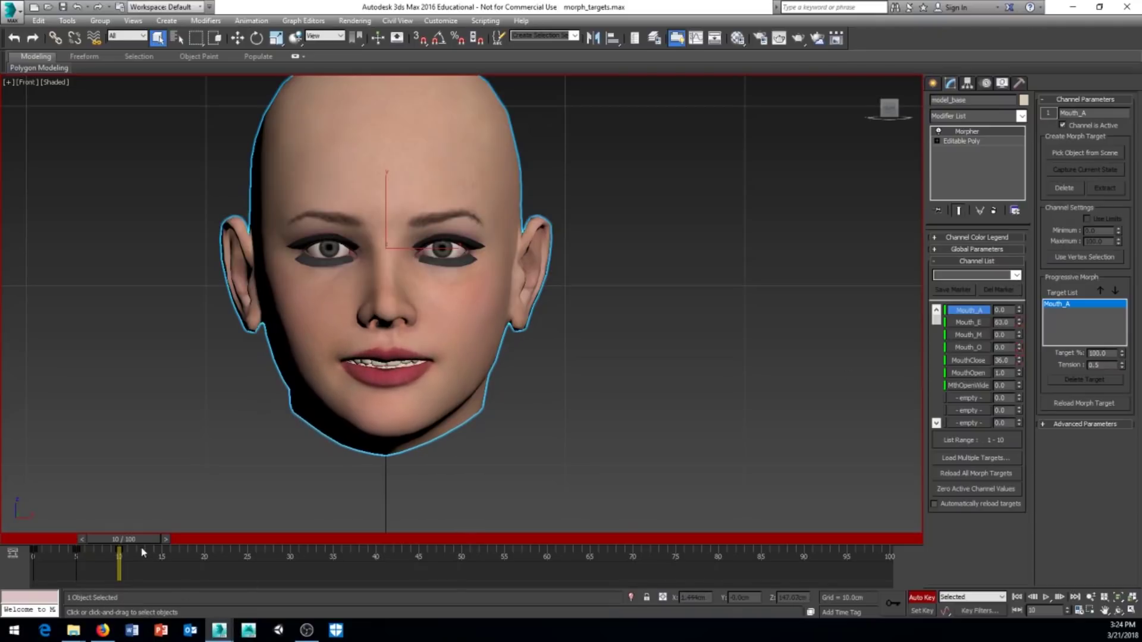
Step: Return to frame 0 and set its MouthClose to 100 and Mouth_E to 43
left_click_drag(139, 537, 43, 544)
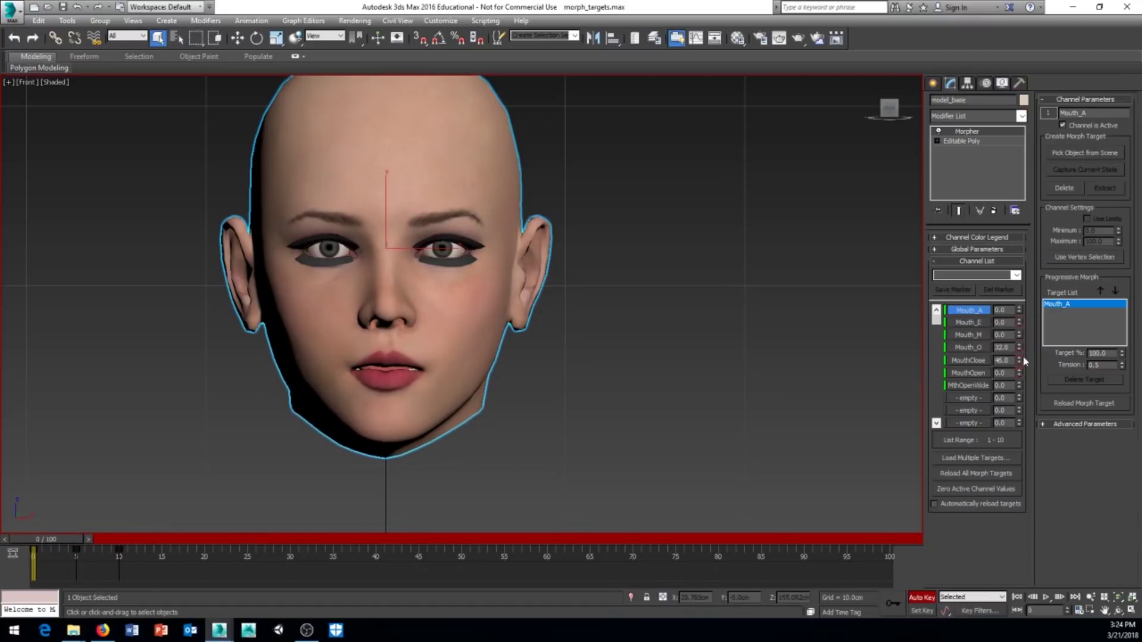
left_click_drag(1021, 363, 1018, 343)
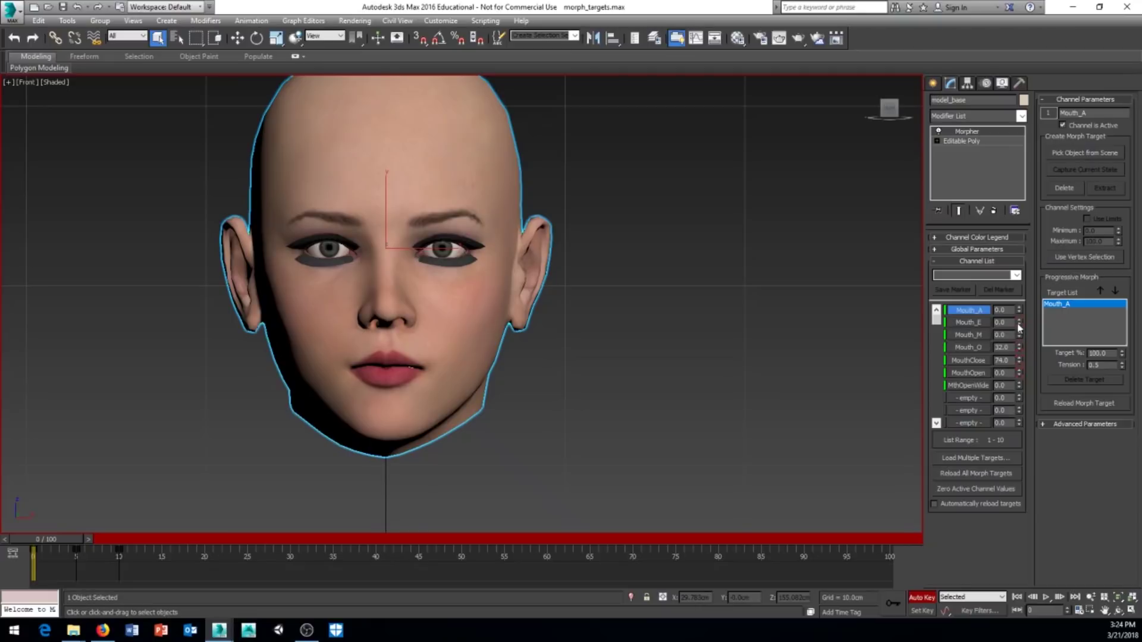
left_click_drag(1019, 318, 1019, 296)
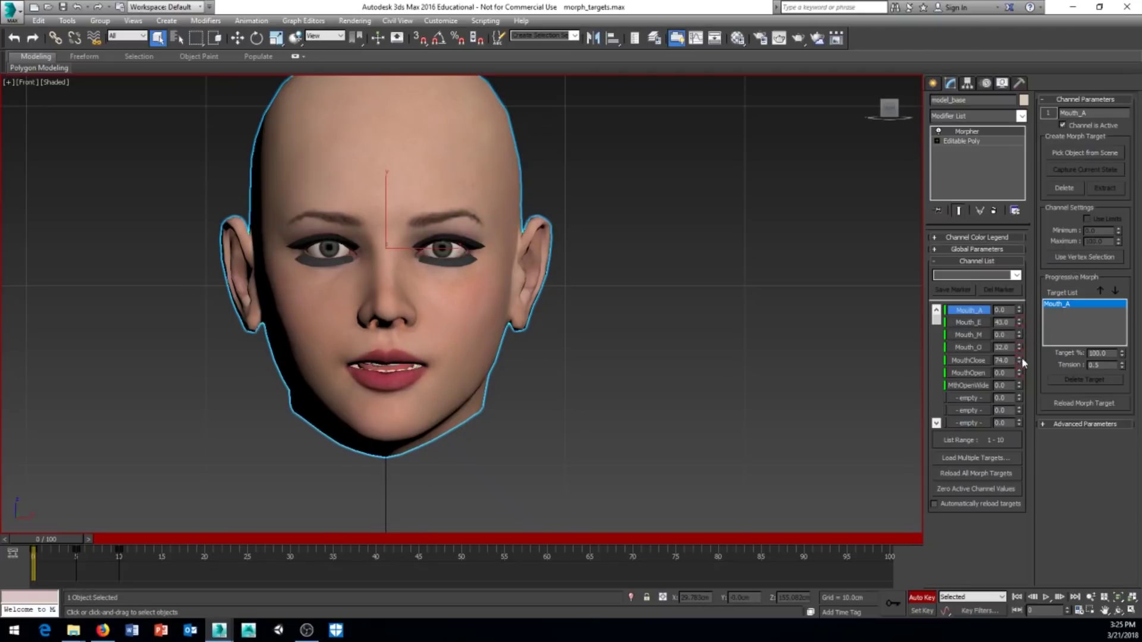
left_click_drag(1019, 348, 1019, 335)
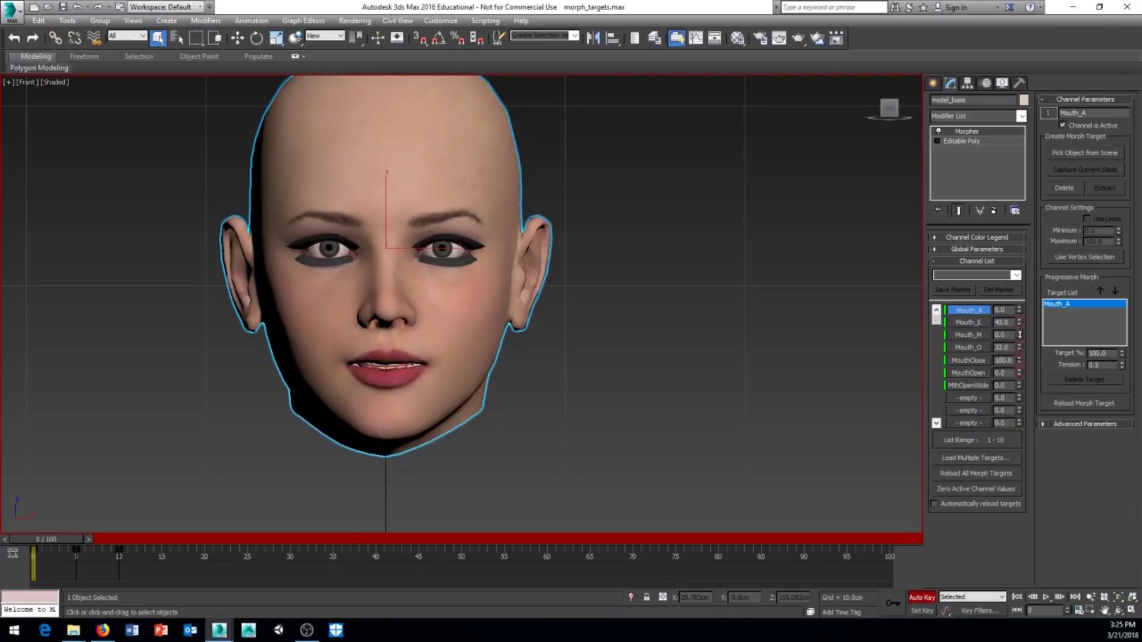
Step: Rework the frame 5 pose with Mouth_O at 86, MouthClose at 100 and Mouth_E at 24
left_click_drag(53, 540, 96, 551)
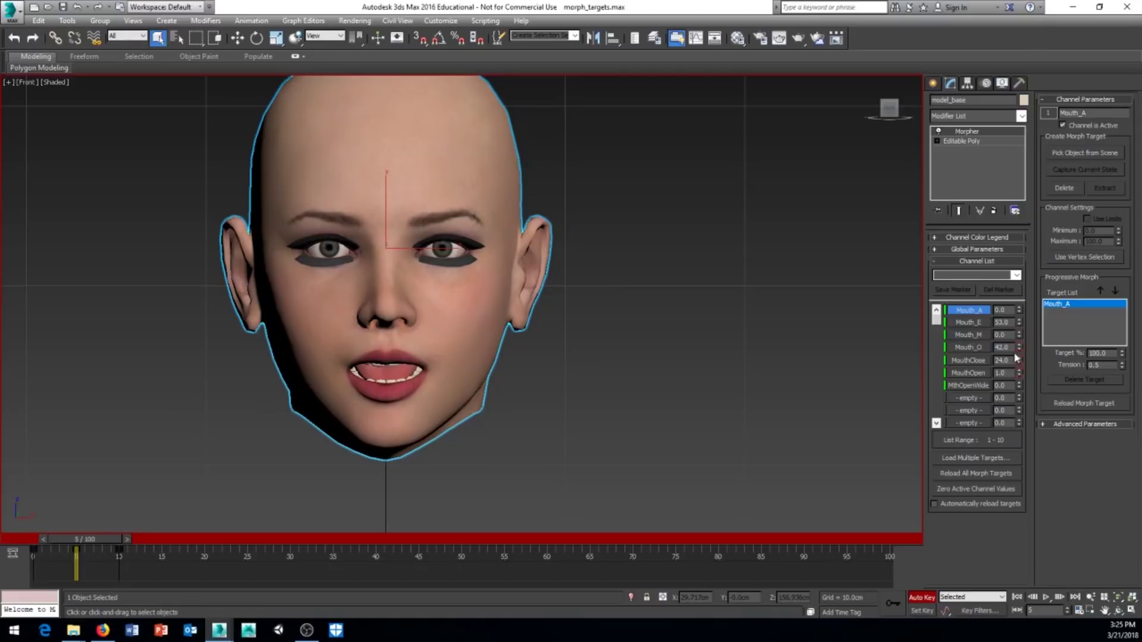
left_click_drag(1019, 348, 1018, 319)
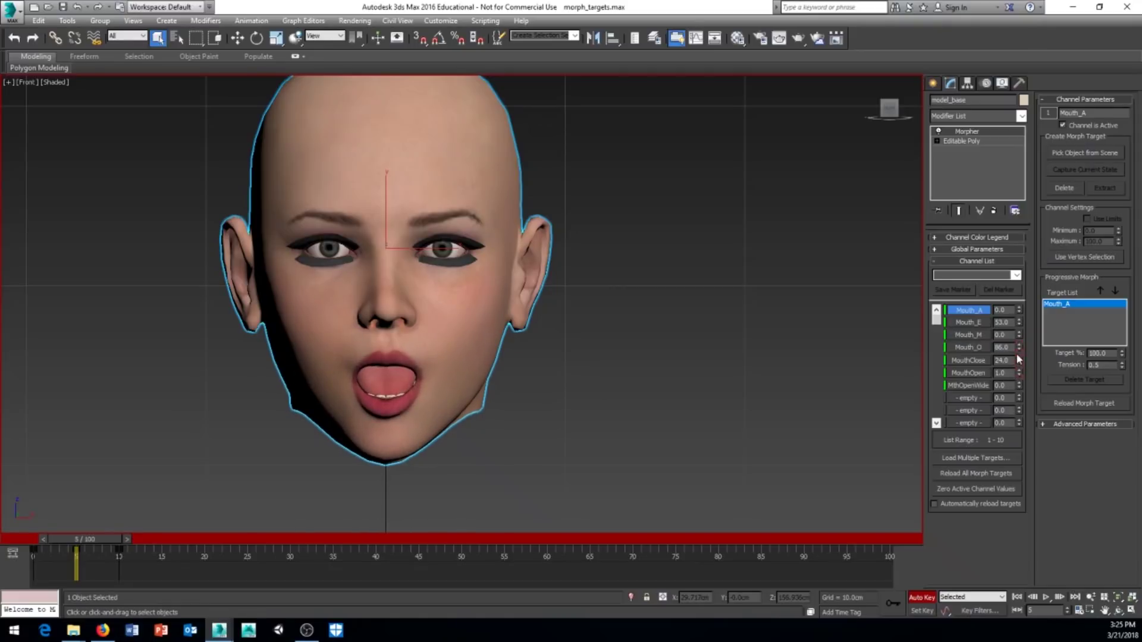
left_click_drag(1019, 361, 1007, 259)
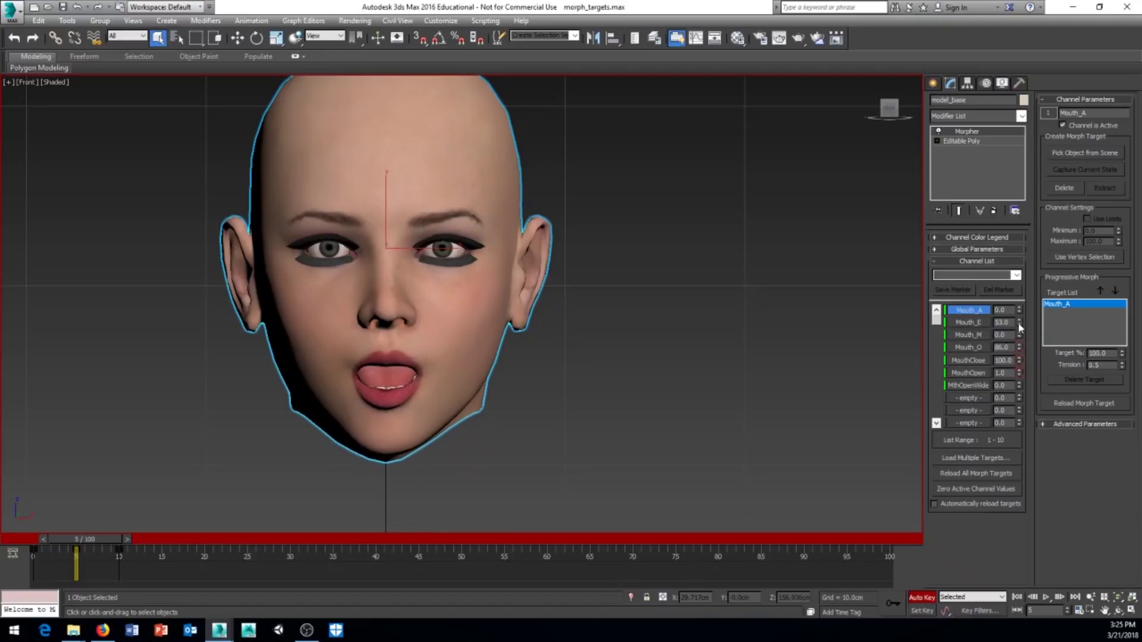
left_click_drag(1019, 323, 1019, 338)
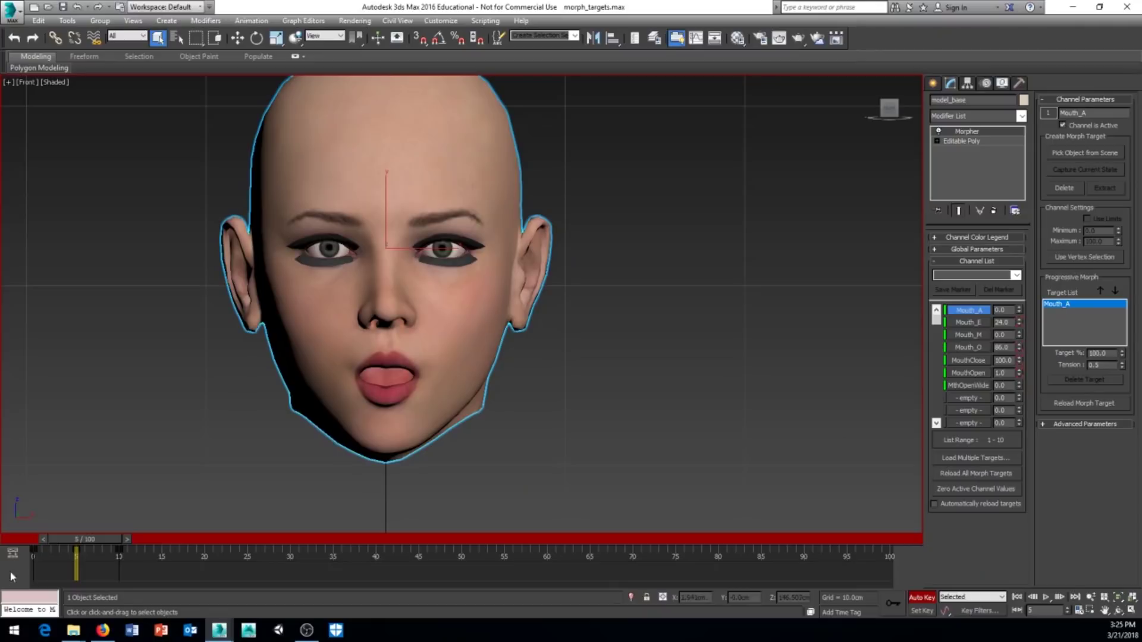
Step: Key a neutral mouth at frame 15 by resetting Mouth_E, MouthClose and MouthOpen to 0
left_click_drag(107, 541, 184, 543)
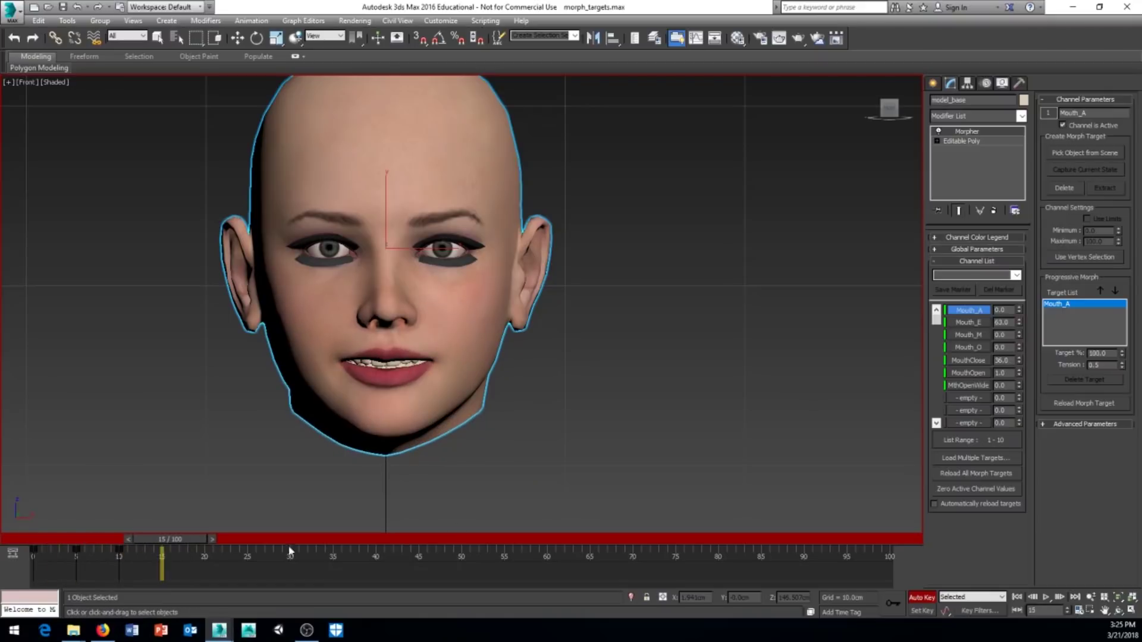
right_click(1019, 322)
right_click(1019, 361)
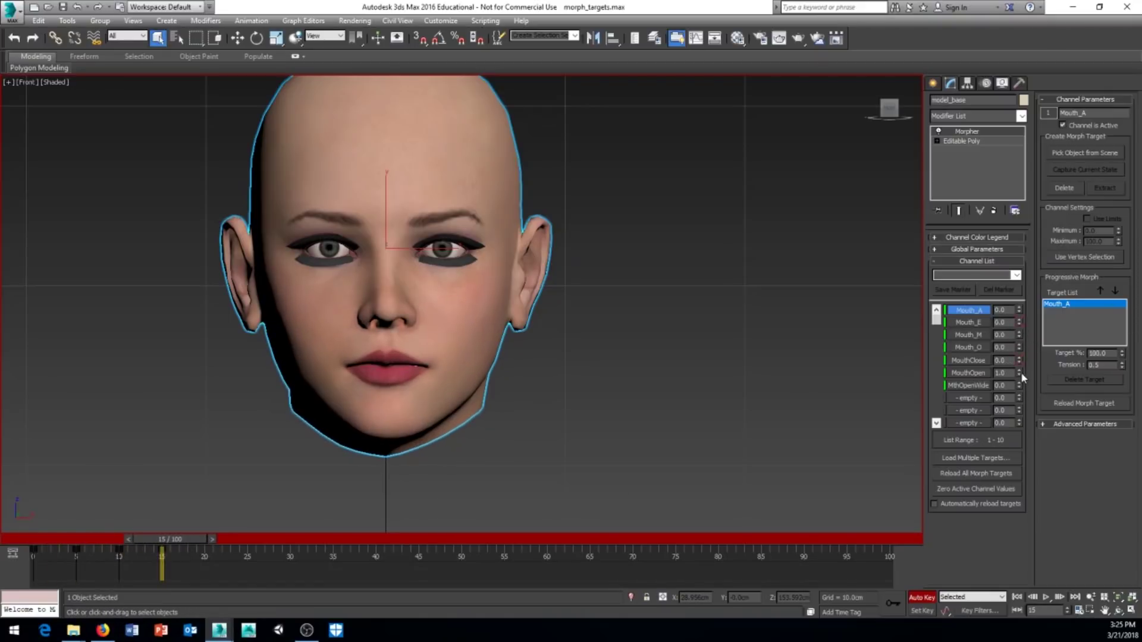
right_click(1019, 373)
Step: Return to frame 0 and lower its Mouth_O and Mouth_E values to 31
left_click_drag(184, 545, 42, 546)
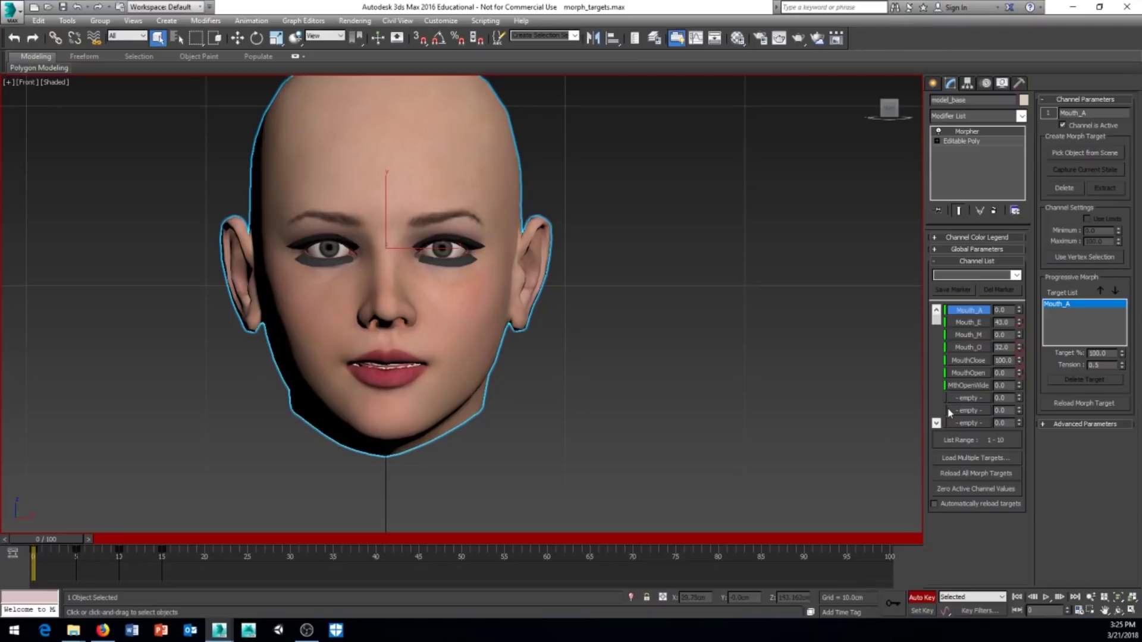
left_click(1020, 350)
left_click_drag(1021, 327, 1019, 309)
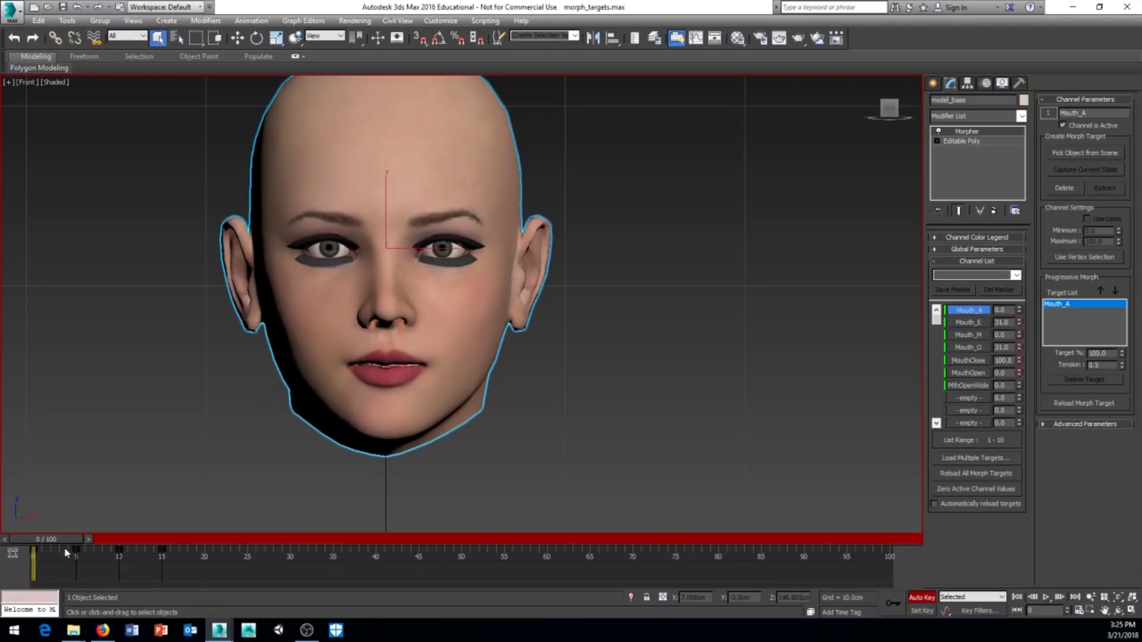
Step: Key Mouth_A at 20 on frame 13, and shift the frame 15 key to frame 20 and the frame 13 key to frame 15
left_click_drag(57, 542, 144, 551)
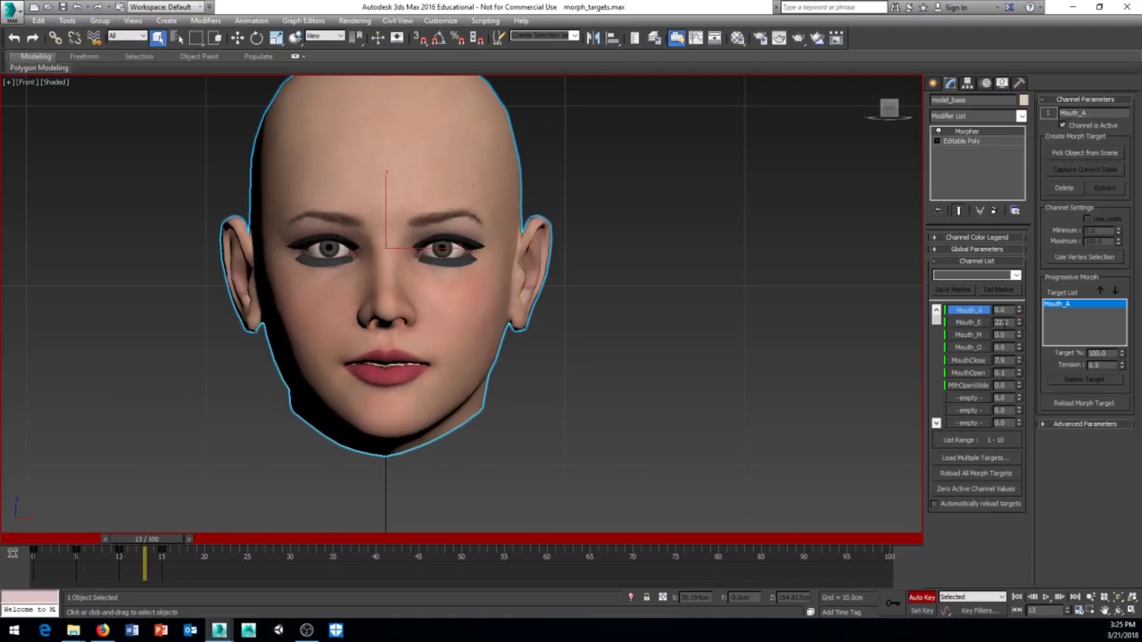
left_click_drag(1020, 310, 1020, 298)
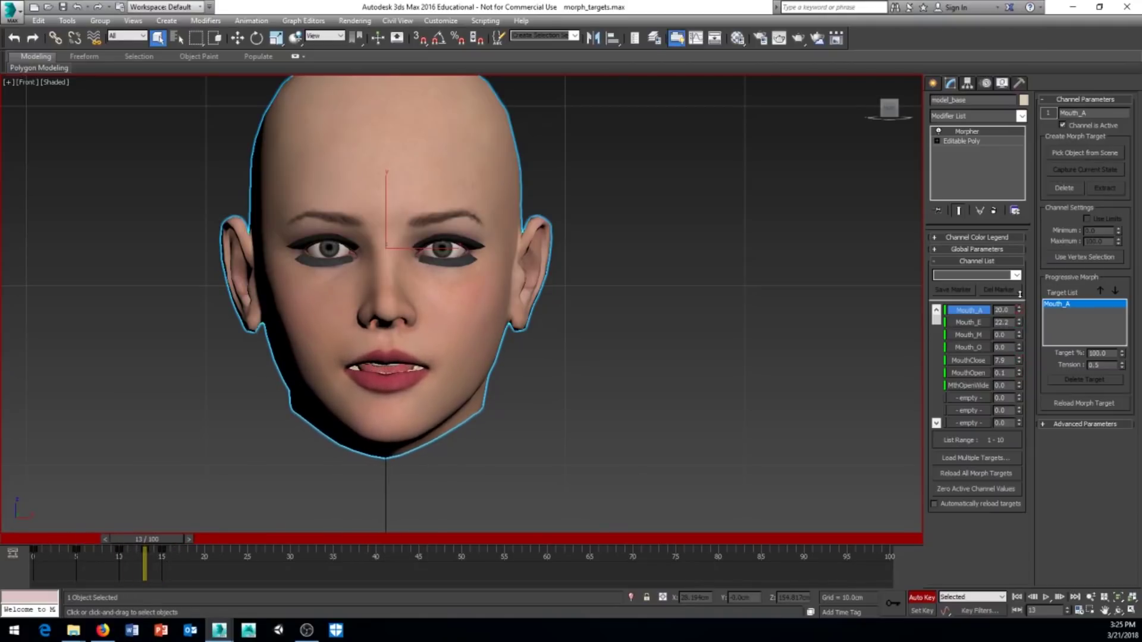
mouse_move(162, 550)
left_mouse_down()
mouse_move(204, 550)
mouse_move(62, 544)
mouse_move(183, 547)
mouse_move(153, 552)
left_mouse_up()
key("q")
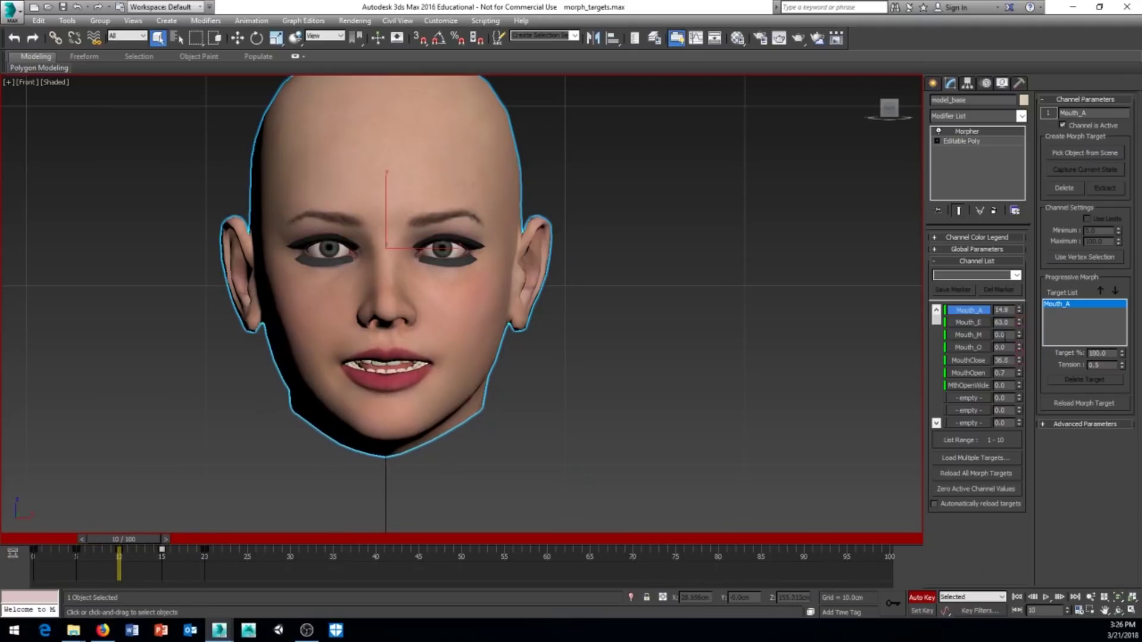
Step: Raise MouthClose to 85 on frame 10 and move the time slider back to frame 0
left_click_drag(1019, 358, 1019, 332)
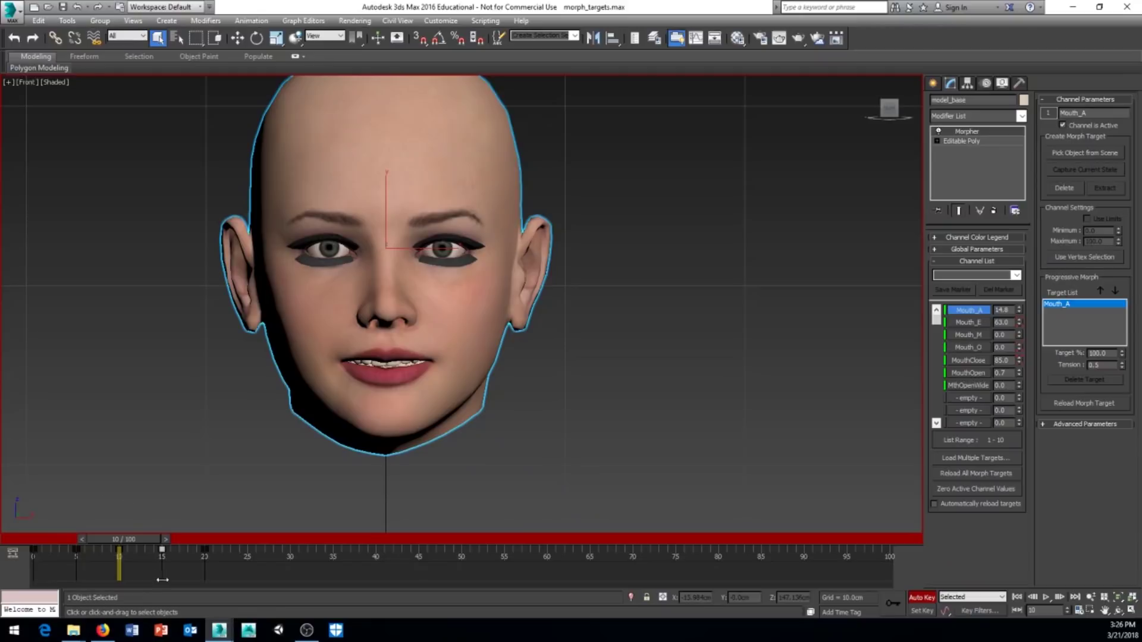
left_click_drag(145, 539, 32, 565)
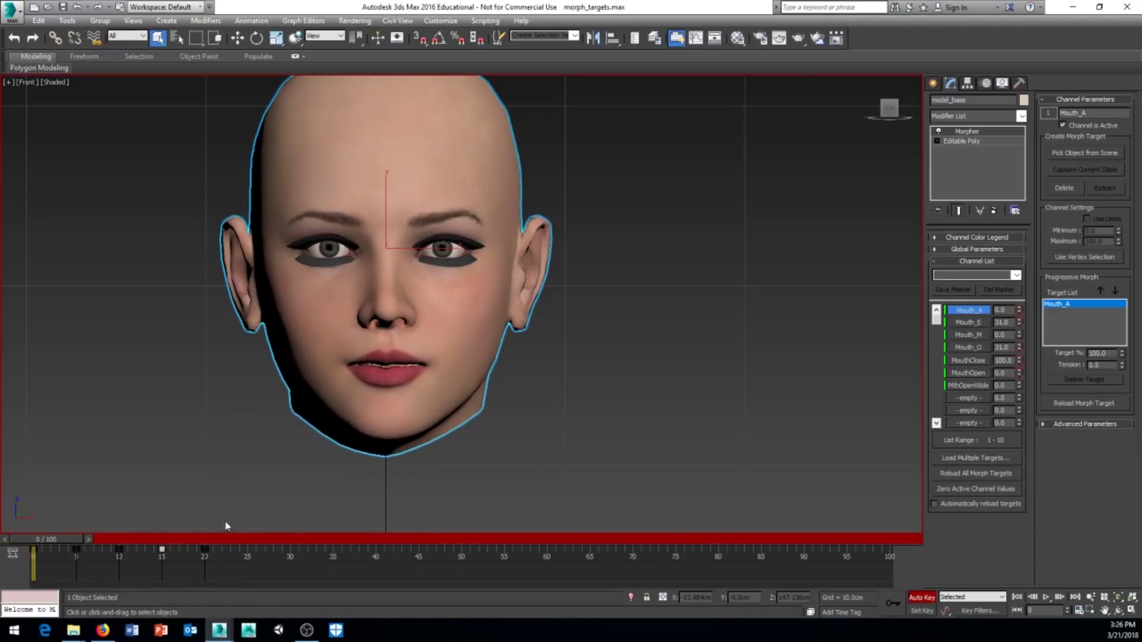
scroll(630, 351, "down", 8)
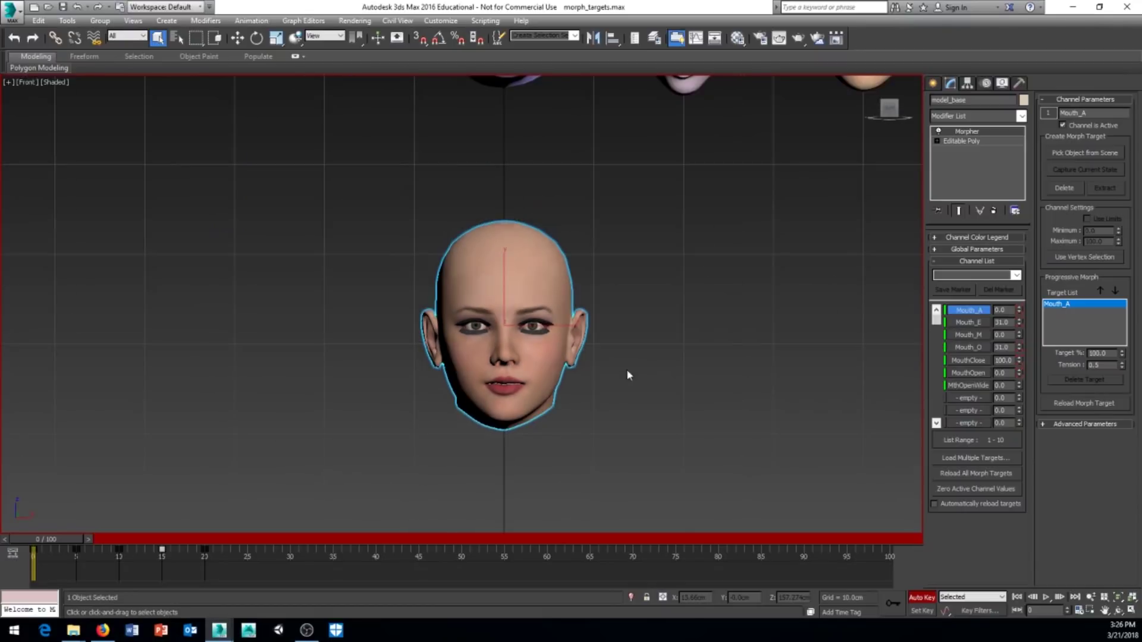
middle_click_drag(627, 369, 455, 349)
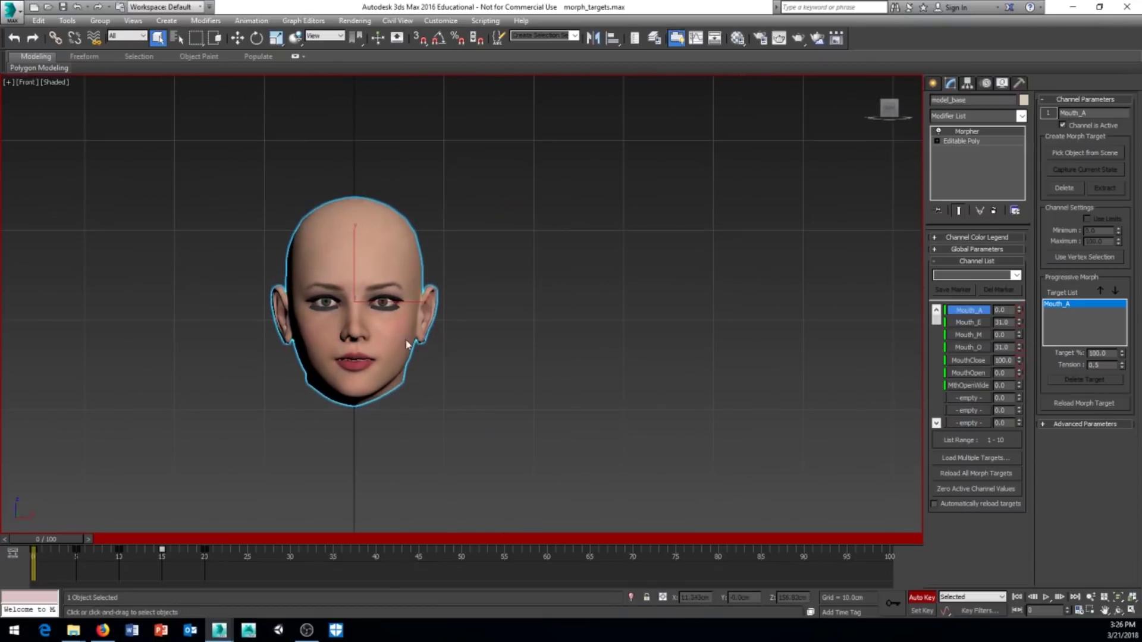
scroll(414, 336, "up", 3)
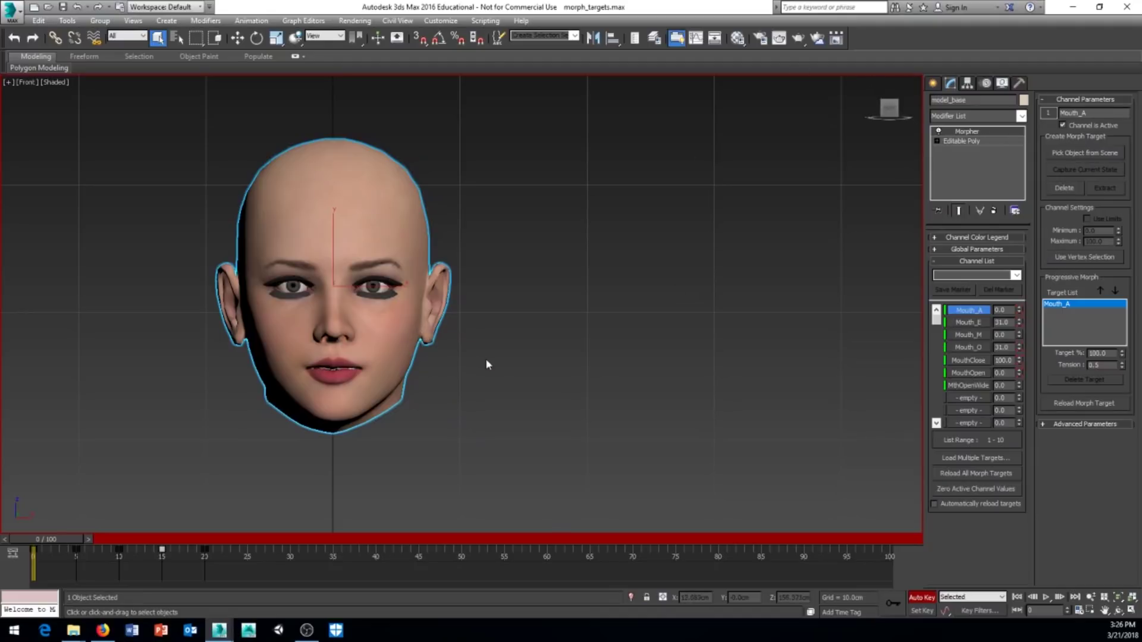
middle_click_drag(453, 367, 373, 373)
middle_click_drag(351, 418, 361, 388)
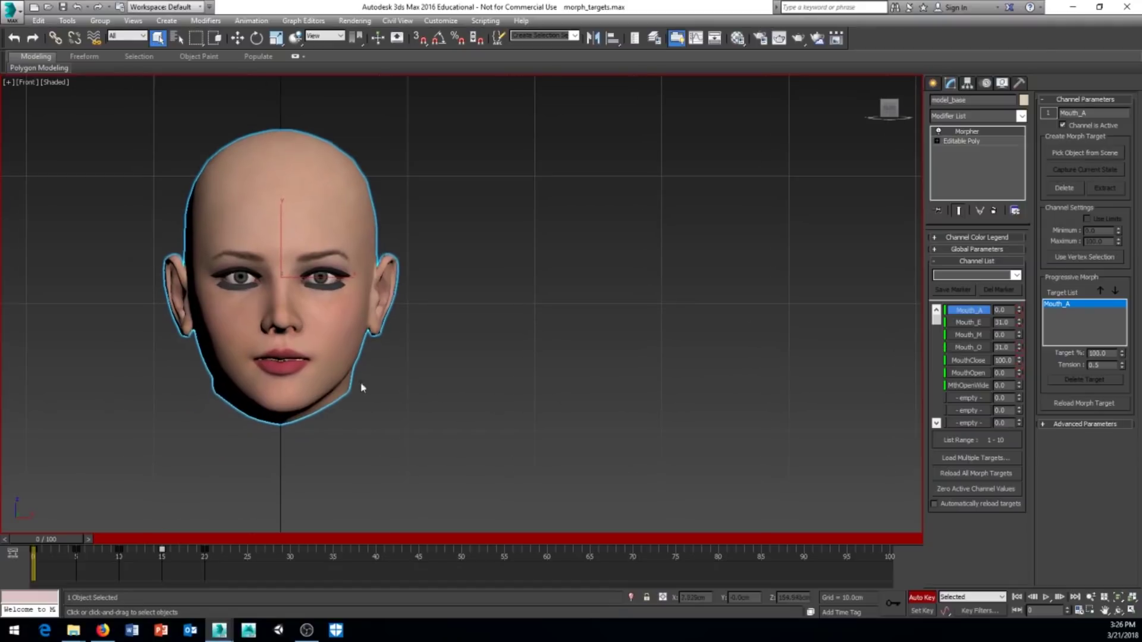
Step: Examine the row of mouth-shape target heads above the textured base head and return to a close front view of the base head
middle_click_drag(364, 326, 355, 344)
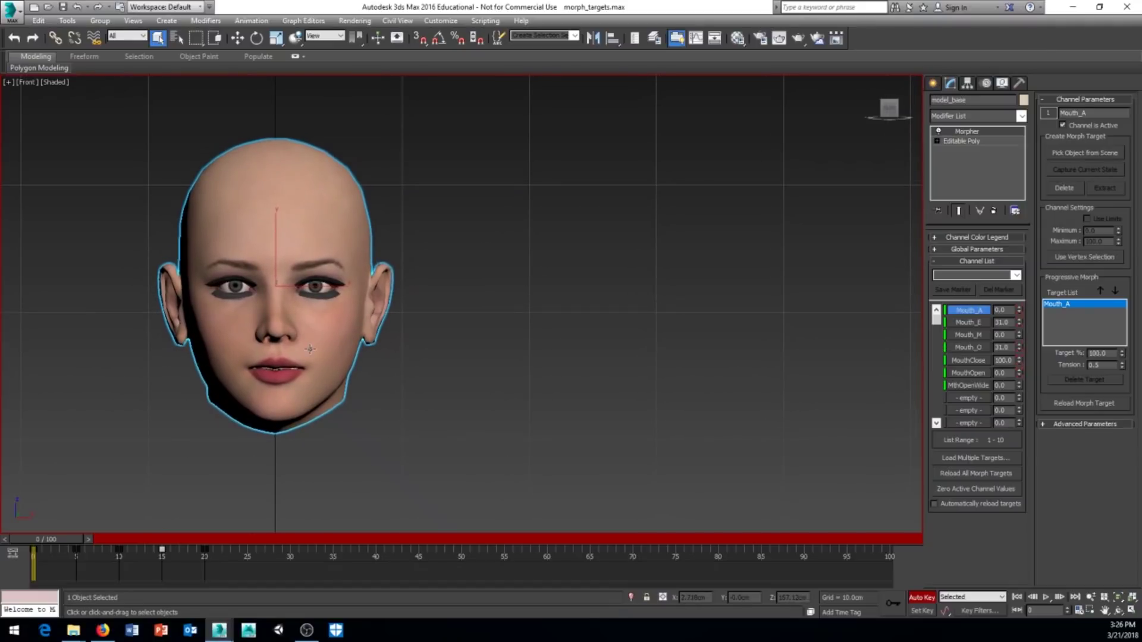
scroll(476, 349, "down", 2)
middle_click_drag(476, 349, 404, 401)
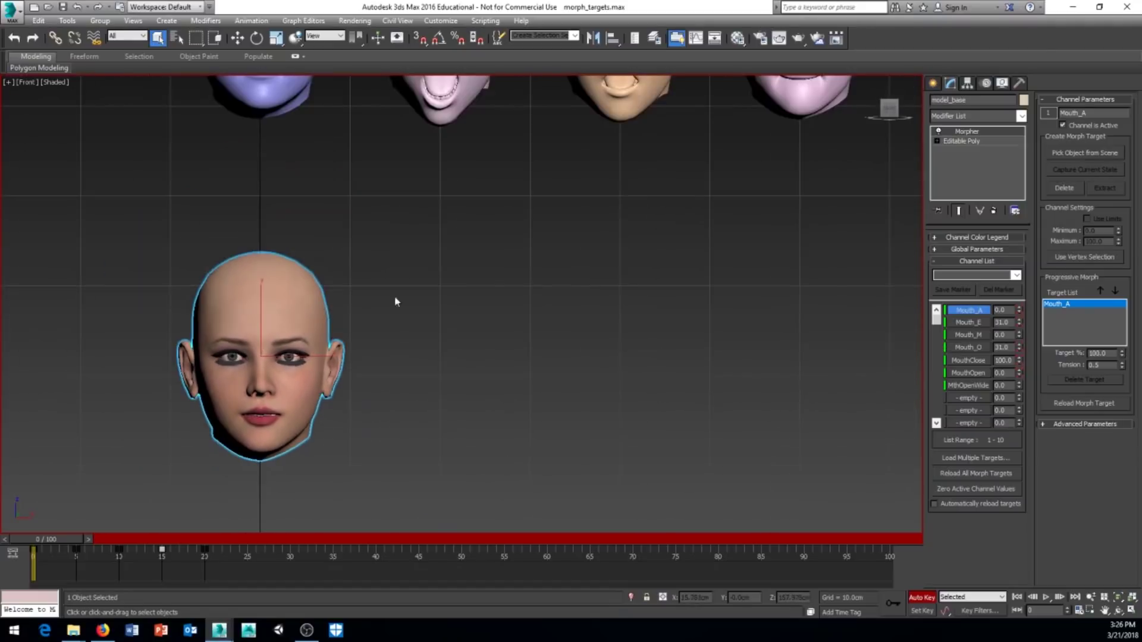
middle_click_drag(395, 299, 372, 478)
scroll(263, 403, "down", 4)
scroll(357, 378, "up", 2)
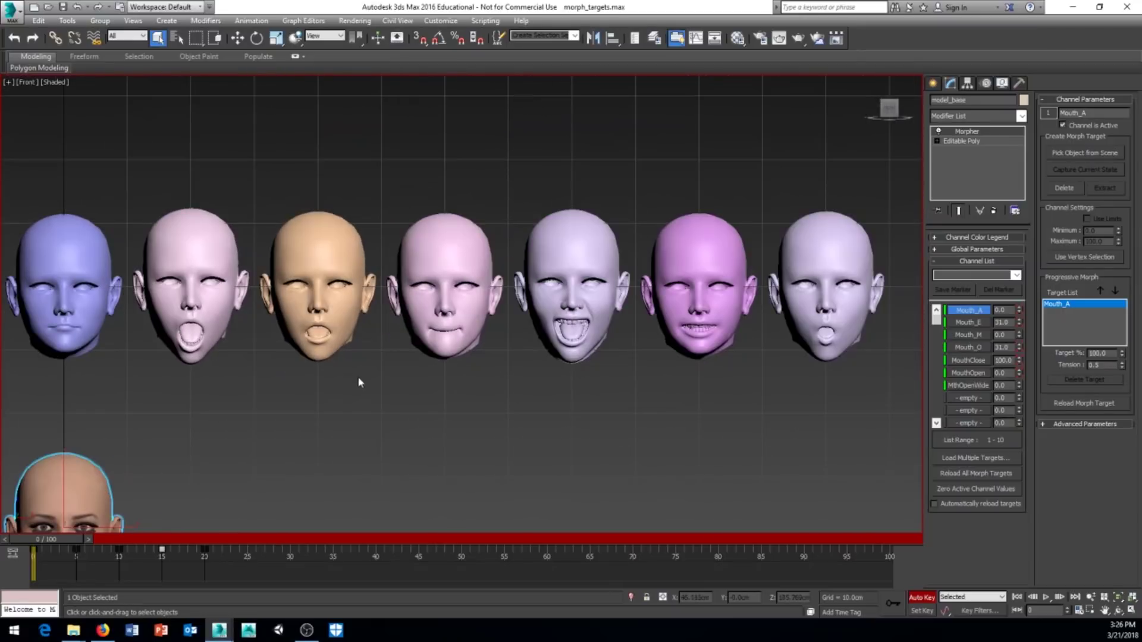
middle_click_drag(325, 393, 324, 373)
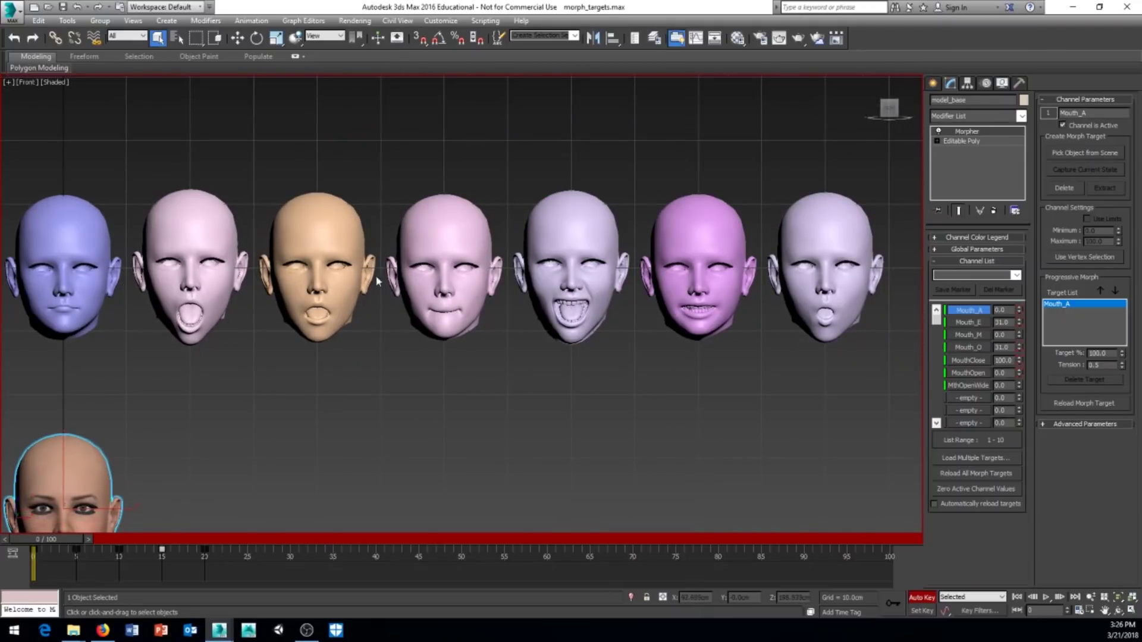
middle_click_drag(557, 435, 659, 366)
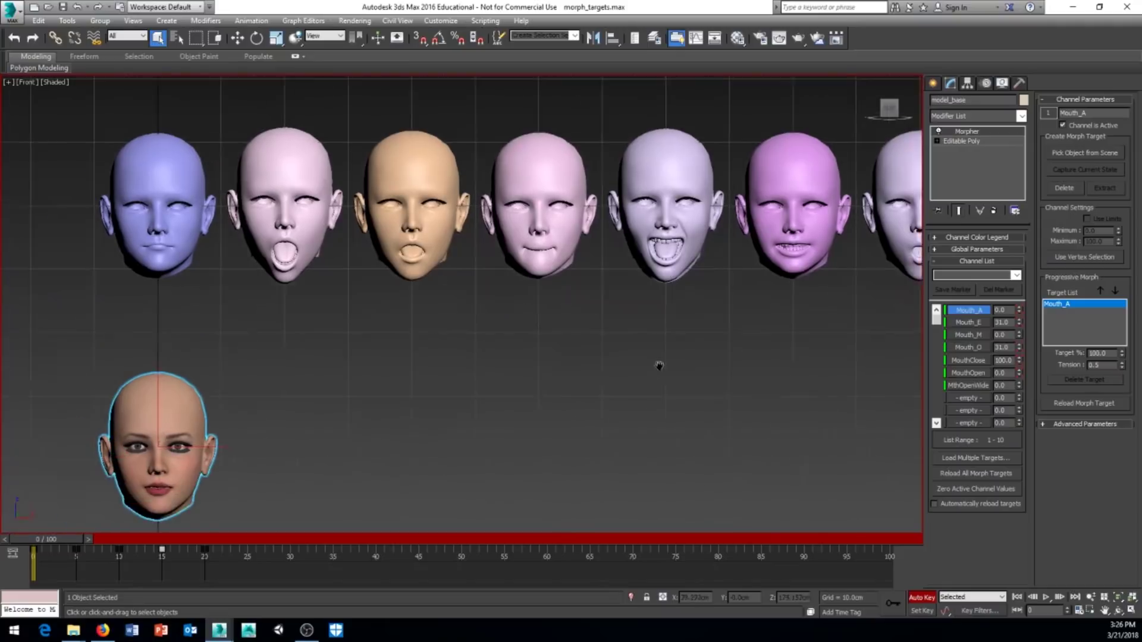
middle_click_drag(357, 402, 484, 293)
scroll(423, 375, "up", 5)
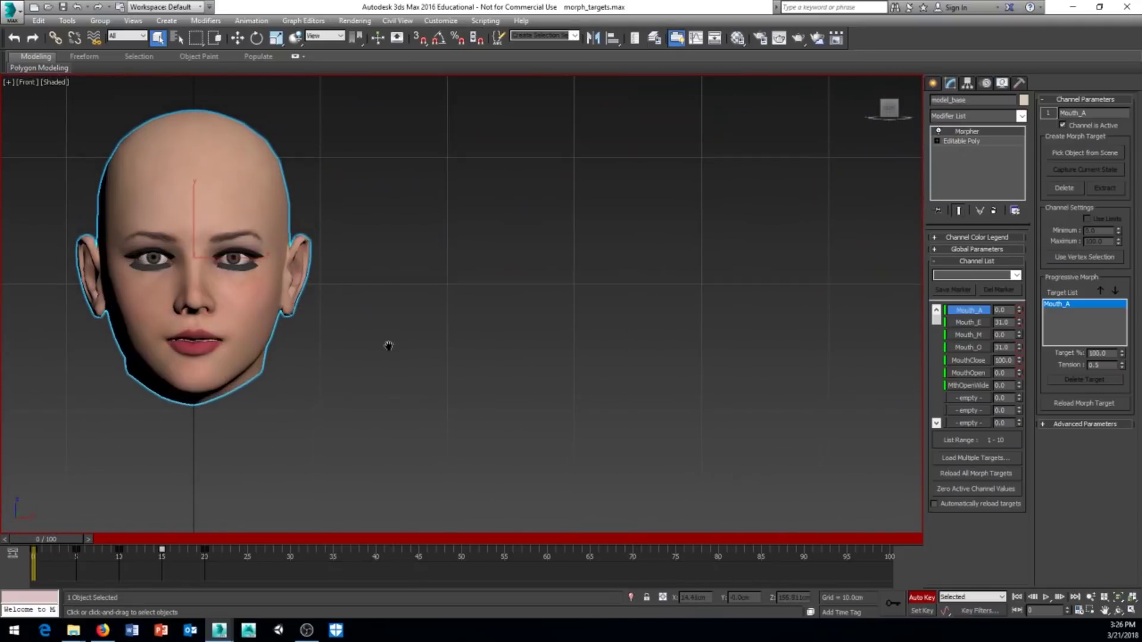